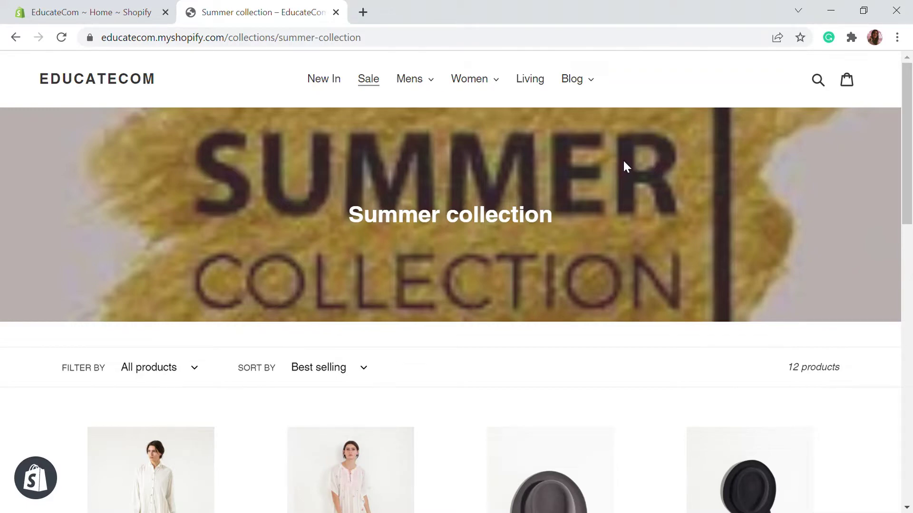
Examine the storefront's Summer collection page, including its filter and sort options and product listing.
{"action": "scroll", "coordinate": [640, 175], "scroll_direction": "down", "scroll_amount": 1}
{"action": "scroll", "coordinate": [640, 176], "scroll_direction": "down", "scroll_amount": 1}
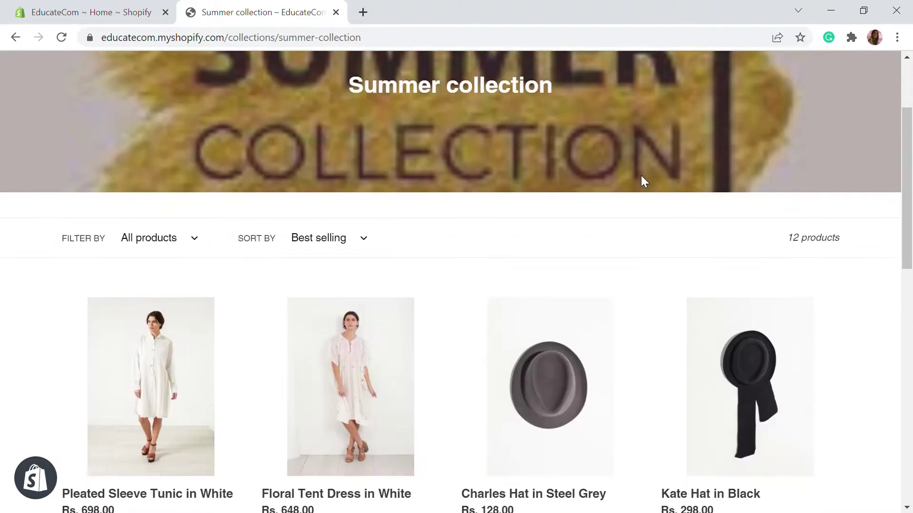
{"action": "scroll", "coordinate": [641, 175], "scroll_direction": "down", "scroll_amount": 1}
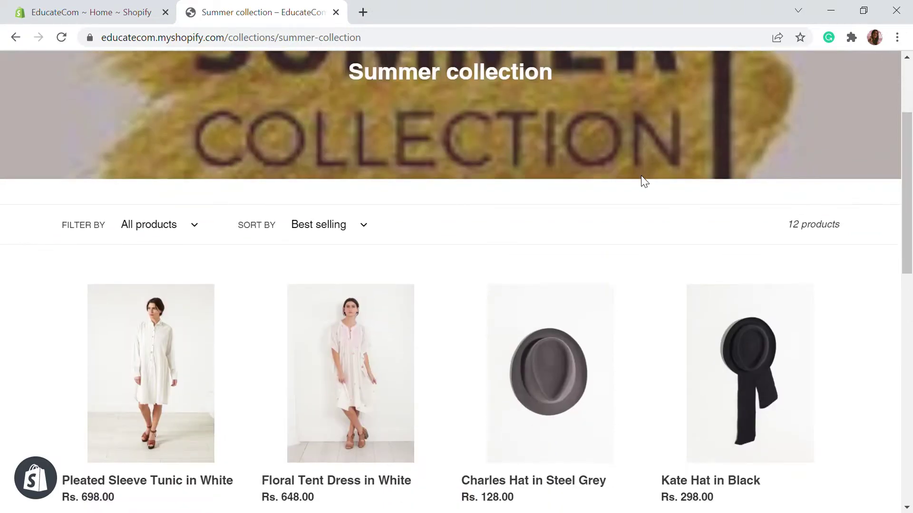
{"action": "scroll", "coordinate": [640, 175], "scroll_direction": "up", "scroll_amount": 1}
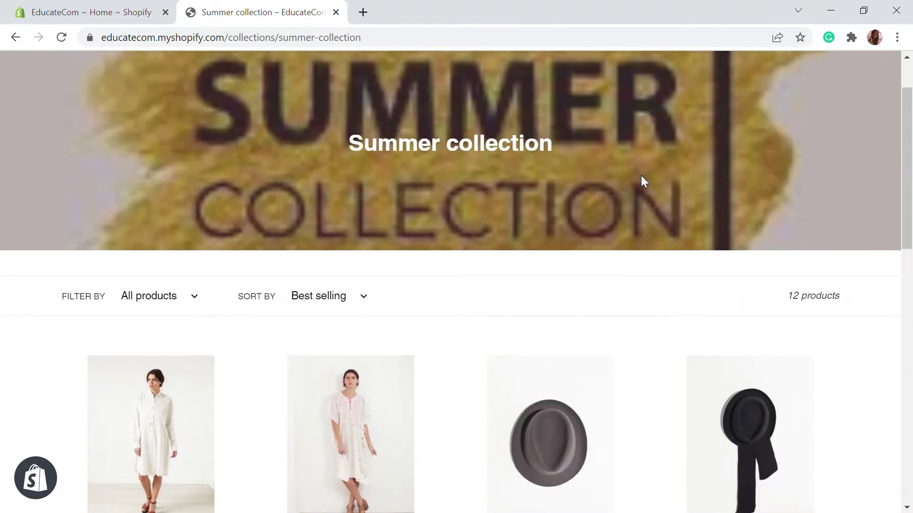
{"action": "scroll", "coordinate": [640, 176], "scroll_direction": "up", "scroll_amount": 1}
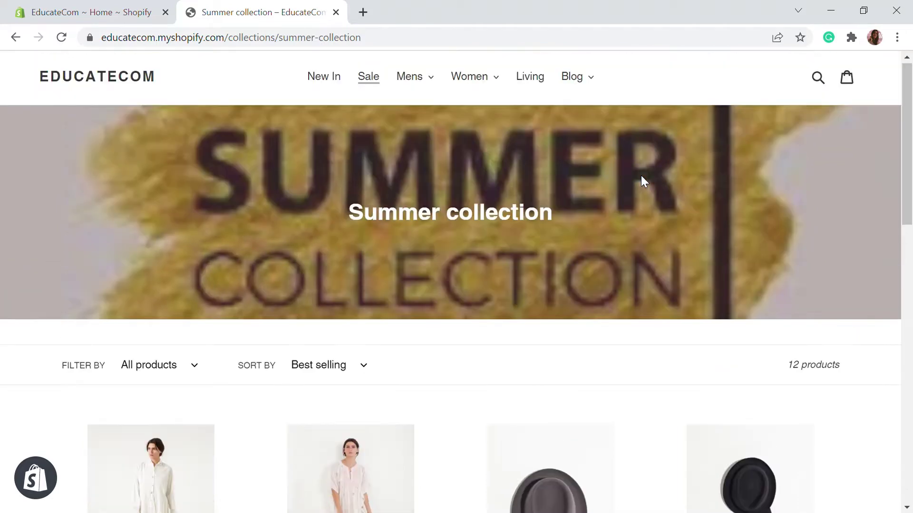
{"action": "scroll", "coordinate": [641, 176], "scroll_direction": "down", "scroll_amount": 1}
{"action": "scroll", "coordinate": [641, 175], "scroll_direction": "down", "scroll_amount": 1}
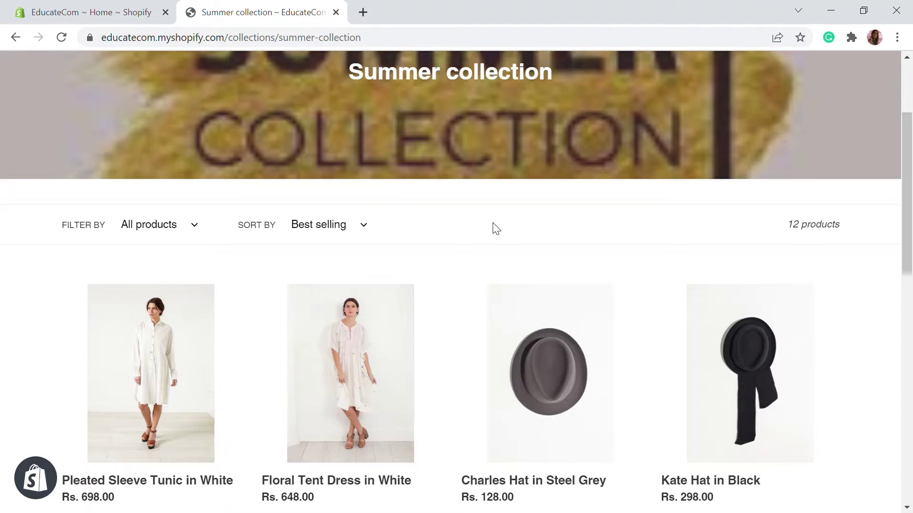
{"action": "scroll", "coordinate": [507, 273], "scroll_direction": "down", "scroll_amount": 4}
{"action": "scroll", "coordinate": [522, 284], "scroll_direction": "up", "scroll_amount": 4}
{"action": "scroll", "coordinate": [523, 284], "scroll_direction": "up", "scroll_amount": 3}
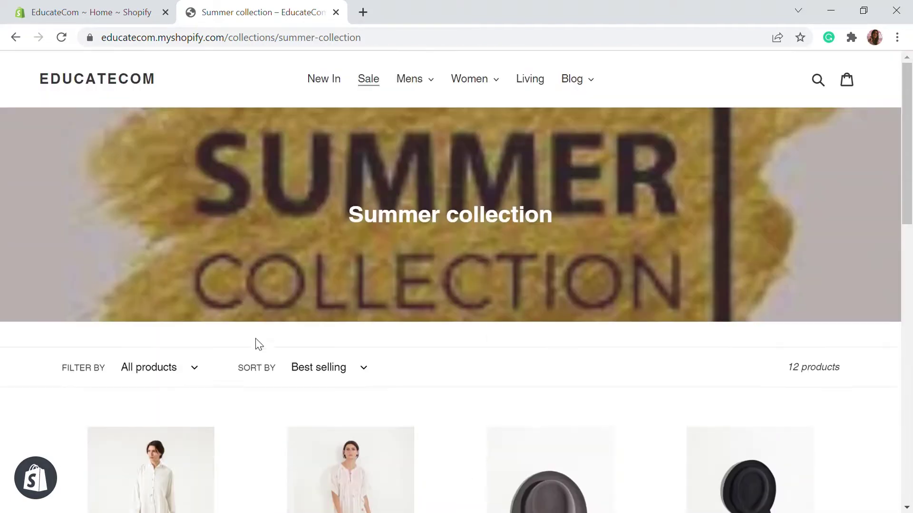
Search the storefront for "dress" and look through the results page for available filtering options.
{"action": "left_click", "coordinate": [820, 83]}
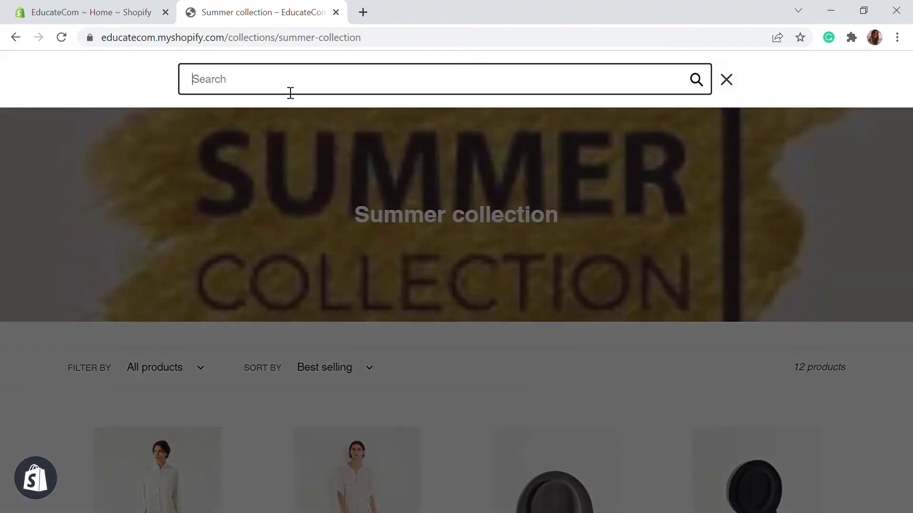
{"action": "type", "text": "dress"}
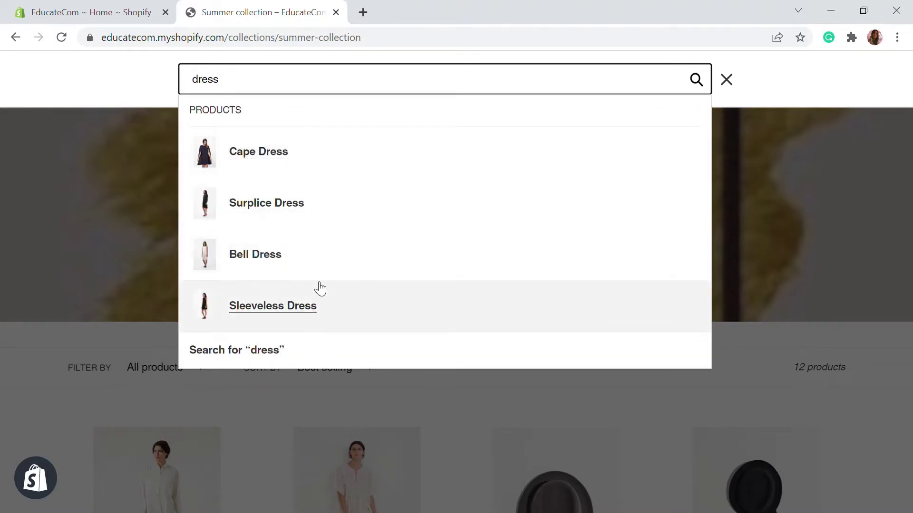
{"action": "left_click", "coordinate": [698, 79]}
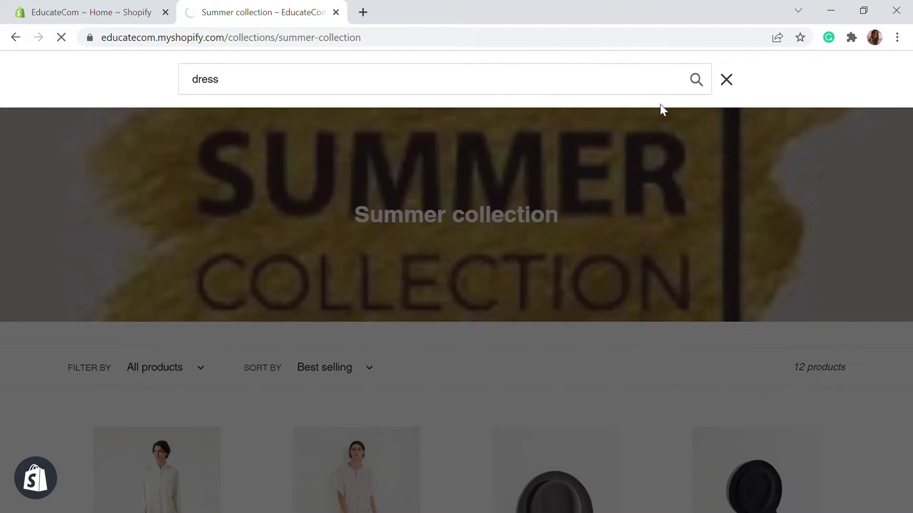
{"action": "scroll", "coordinate": [437, 216], "scroll_direction": "down", "scroll_amount": 2}
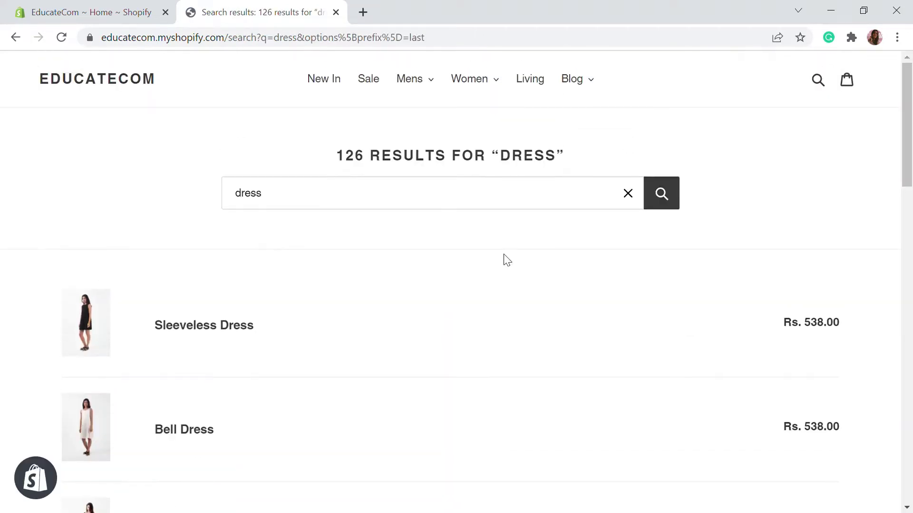
{"action": "scroll", "coordinate": [347, 214], "scroll_direction": "down", "scroll_amount": 4}
{"action": "scroll", "coordinate": [343, 211], "scroll_direction": "up", "scroll_amount": 3}
{"action": "scroll", "coordinate": [355, 209], "scroll_direction": "down", "scroll_amount": 1}
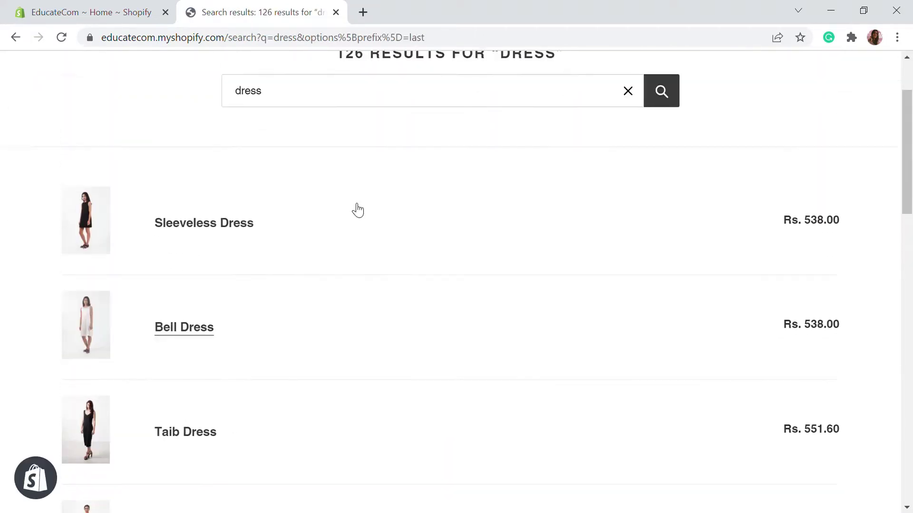
{"action": "scroll", "coordinate": [355, 209], "scroll_direction": "up", "scroll_amount": 2}
{"action": "scroll", "coordinate": [355, 208], "scroll_direction": "down", "scroll_amount": 4}
{"action": "scroll", "coordinate": [354, 208], "scroll_direction": "up", "scroll_amount": 4}
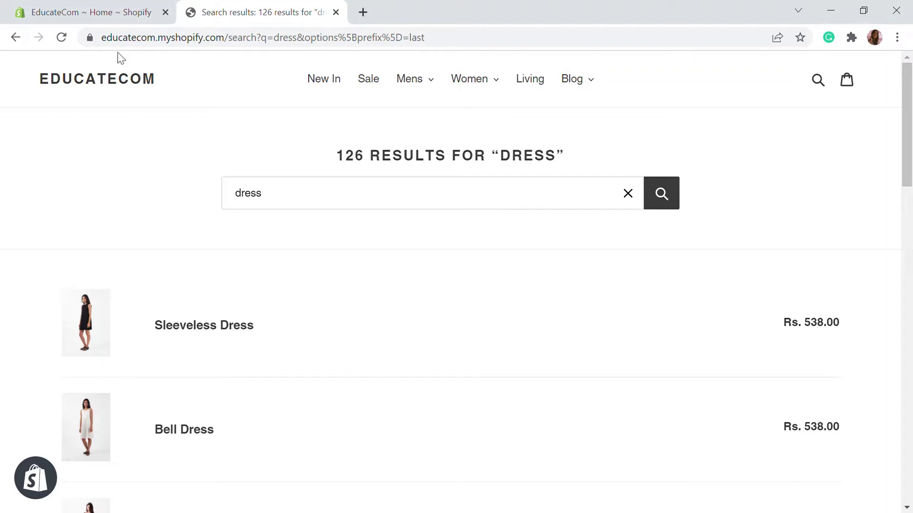
Switch to the Shopify admin and open the Shopify App Store from the options for adding a sales channel.
{"action": "left_click", "coordinate": [126, 25]}
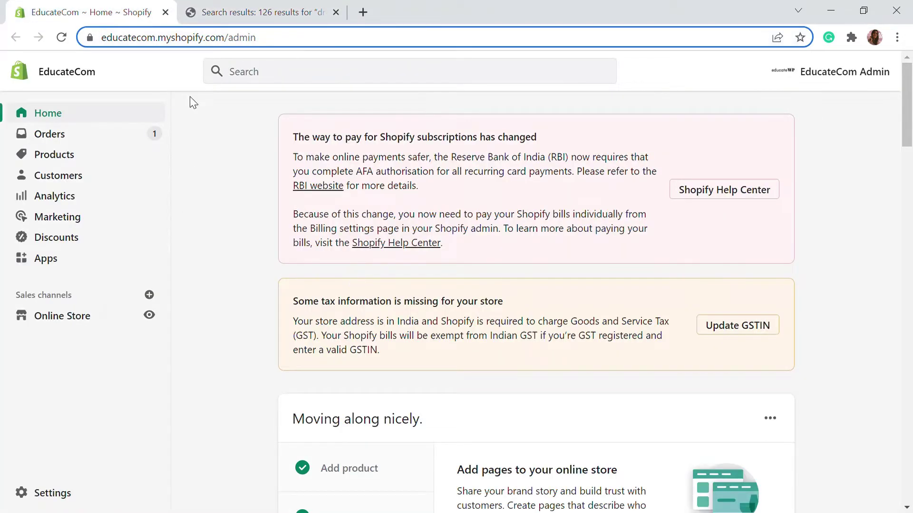
{"action": "left_click", "coordinate": [150, 295]}
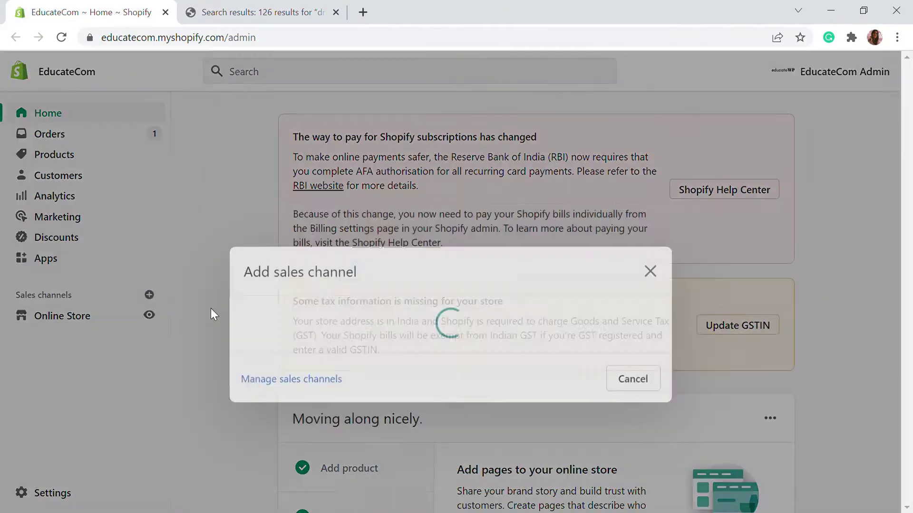
{"action": "scroll", "coordinate": [420, 352], "scroll_direction": "down", "scroll_amount": 5}
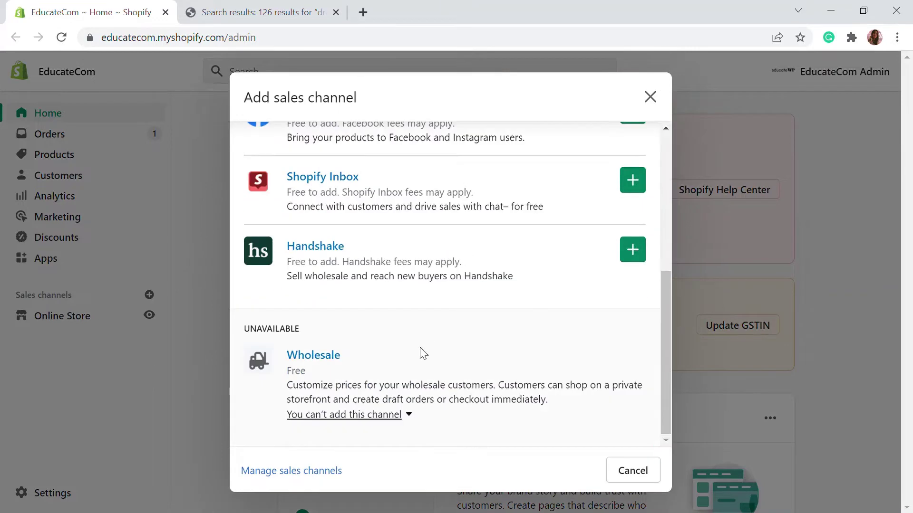
{"action": "scroll", "coordinate": [399, 418], "scroll_direction": "down", "scroll_amount": 1}
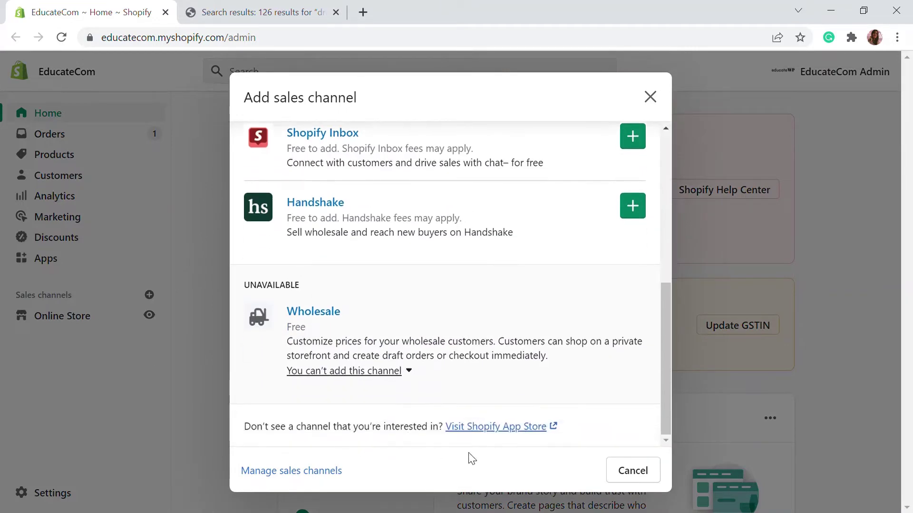
{"action": "left_click", "coordinate": [488, 428]}
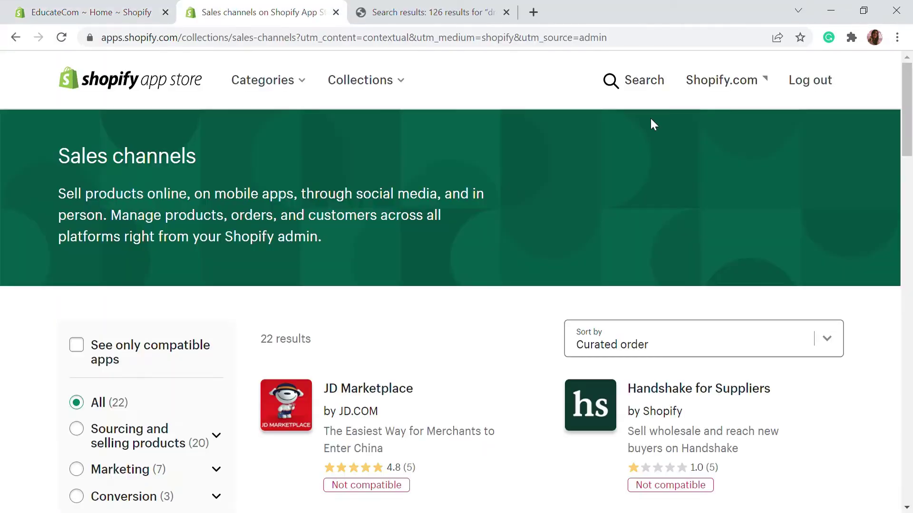
Search the app store for "product filter" and open the Product Filter & Search app by Boost Commerce.
{"action": "left_click", "coordinate": [622, 82]}
{"action": "type", "text": "p"}
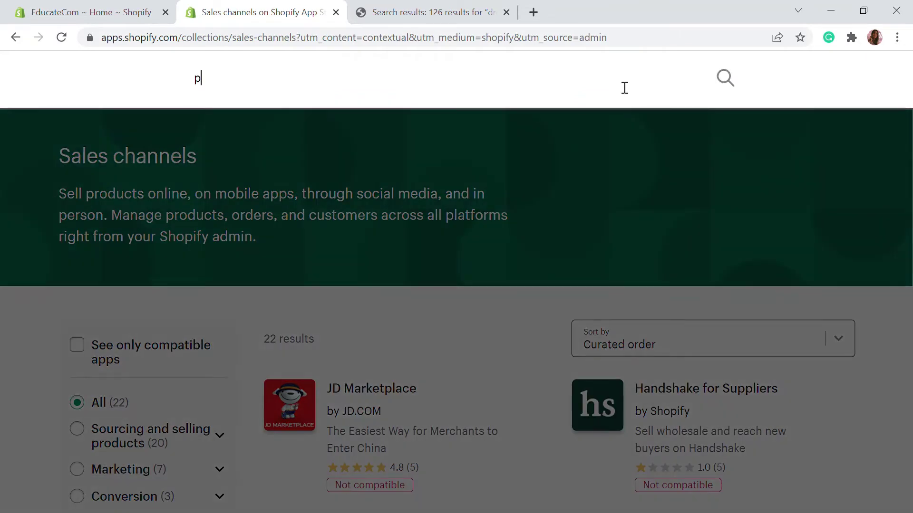
{"action": "type", "text": "roduct filter"}
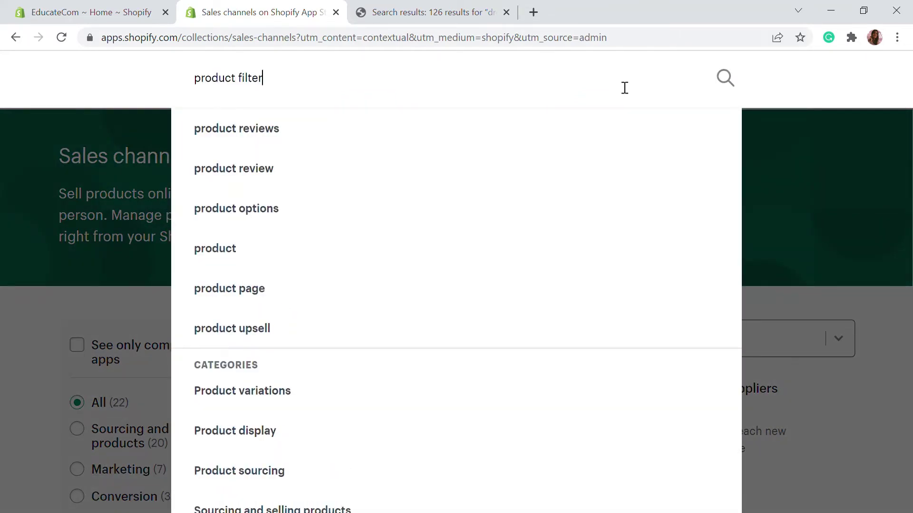
{"action": "key", "text": "Return"}
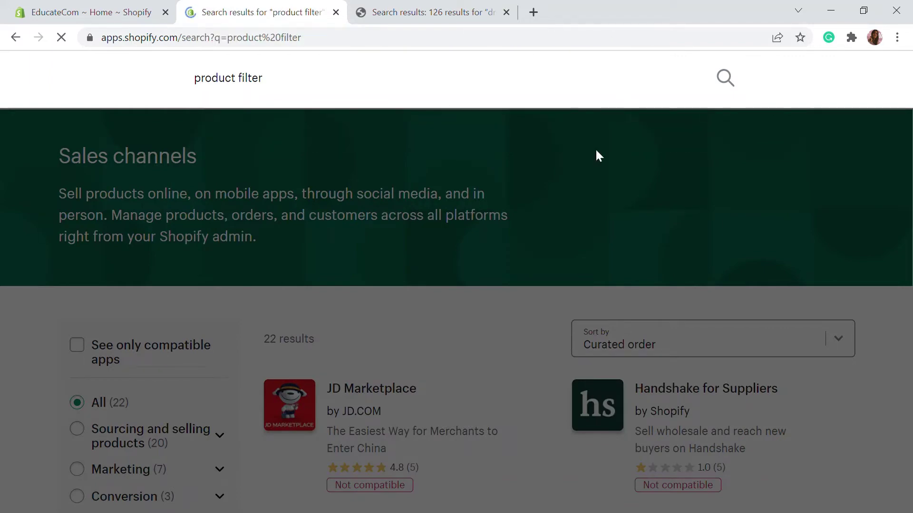
{"action": "scroll", "coordinate": [495, 204], "scroll_direction": "down", "scroll_amount": 3}
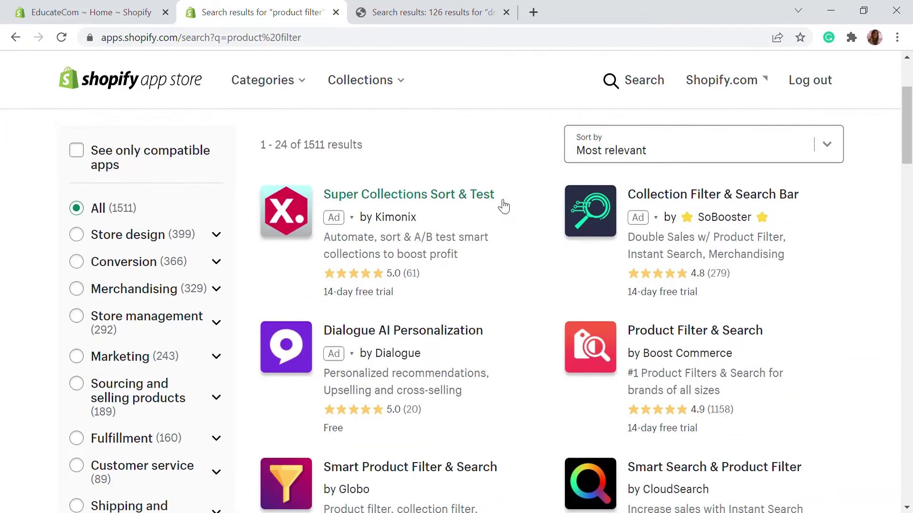
{"action": "left_click", "coordinate": [667, 340]}
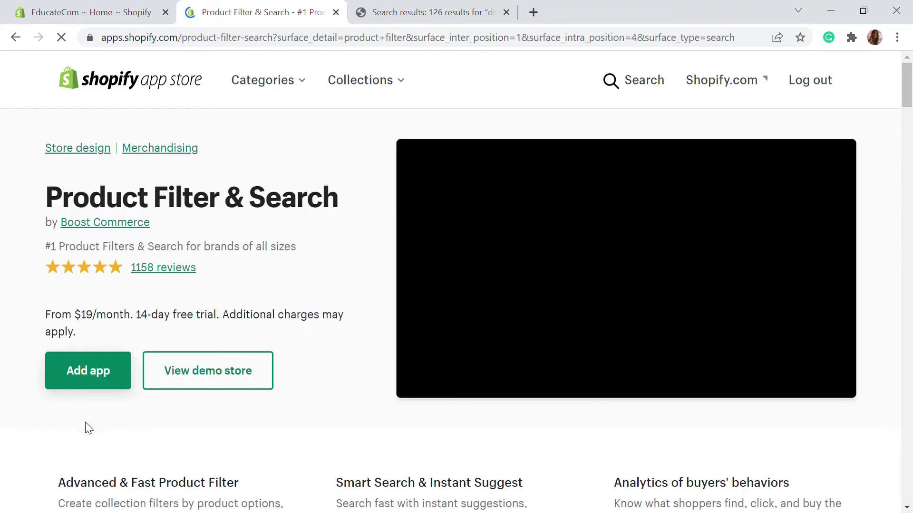
Add the Product Filter & Search app to the EducateCom store and approve its installation.
{"action": "left_click", "coordinate": [87, 388]}
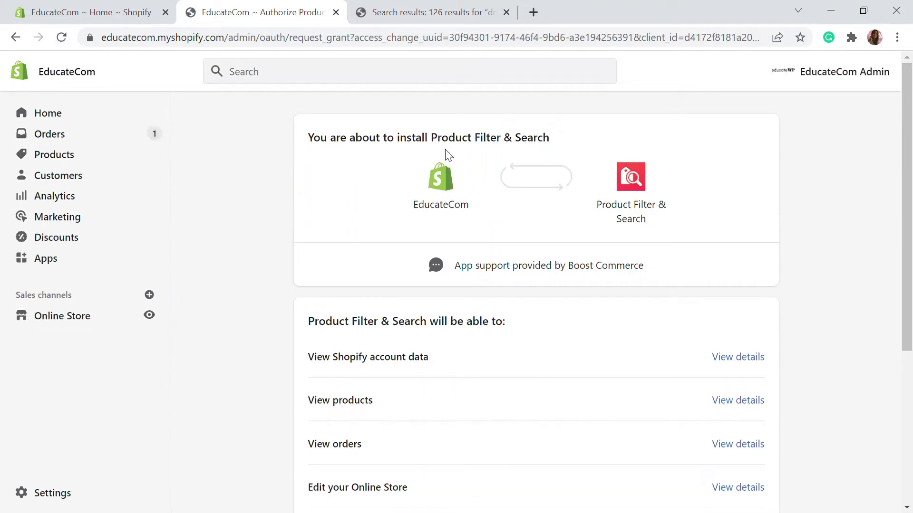
{"action": "scroll", "coordinate": [446, 152], "scroll_direction": "down", "scroll_amount": 4}
{"action": "scroll", "coordinate": [447, 155], "scroll_direction": "down", "scroll_amount": 1}
{"action": "left_click", "coordinate": [717, 459]}
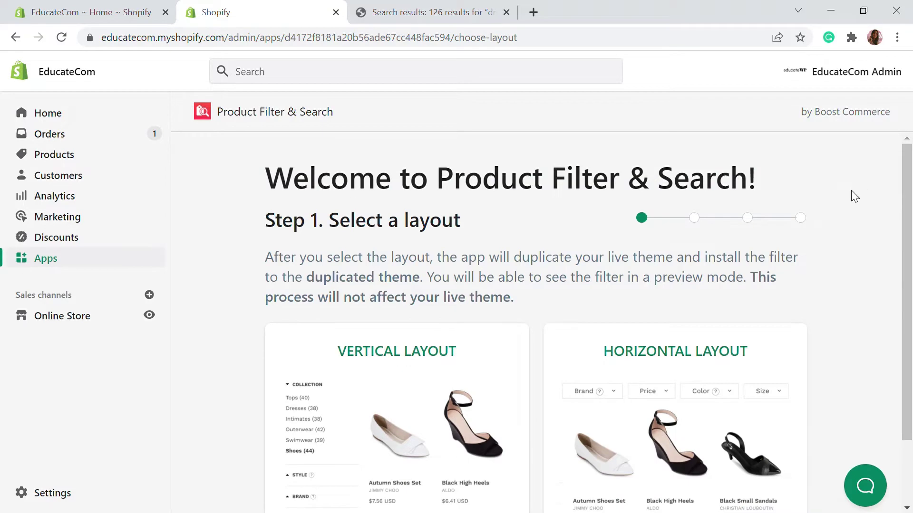
Choose the vertical layout for the product filter in the app's setup wizard.
{"action": "scroll", "coordinate": [831, 179], "scroll_direction": "down", "scroll_amount": 2}
{"action": "scroll", "coordinate": [831, 178], "scroll_direction": "up", "scroll_amount": 2}
{"action": "scroll", "coordinate": [499, 259], "scroll_direction": "down", "scroll_amount": 2}
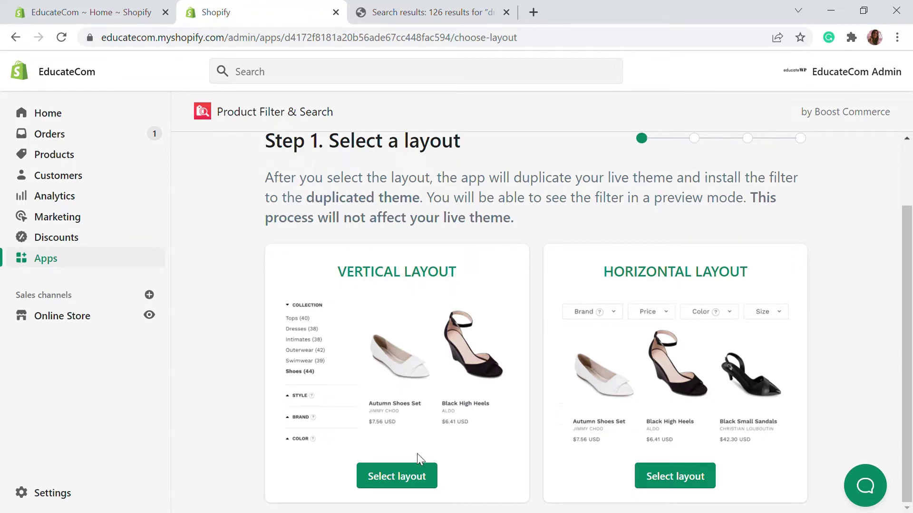
{"action": "left_click", "coordinate": [426, 482]}
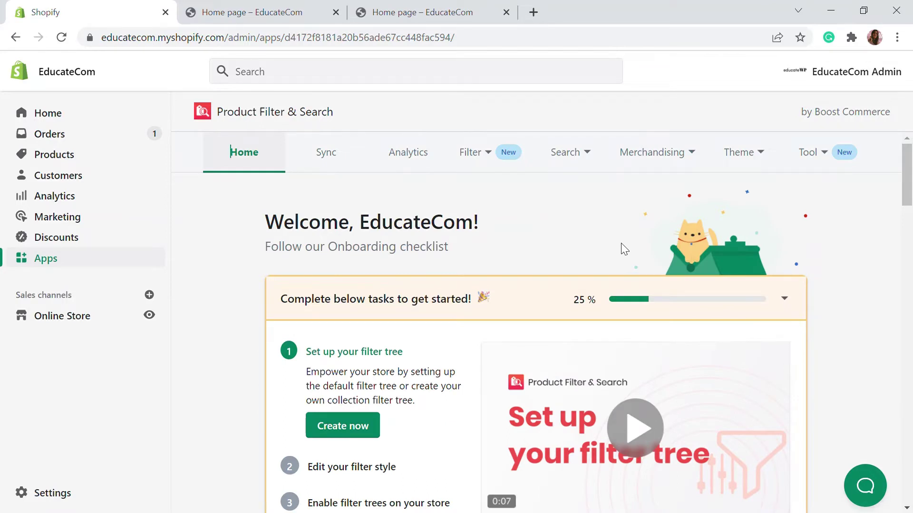
Start the "Set up your filter tree" task from the app's onboarding checklist.
{"action": "scroll", "coordinate": [621, 243], "scroll_direction": "down", "scroll_amount": 2}
{"action": "scroll", "coordinate": [621, 244], "scroll_direction": "up", "scroll_amount": 2}
{"action": "scroll", "coordinate": [523, 263], "scroll_direction": "down", "scroll_amount": 2}
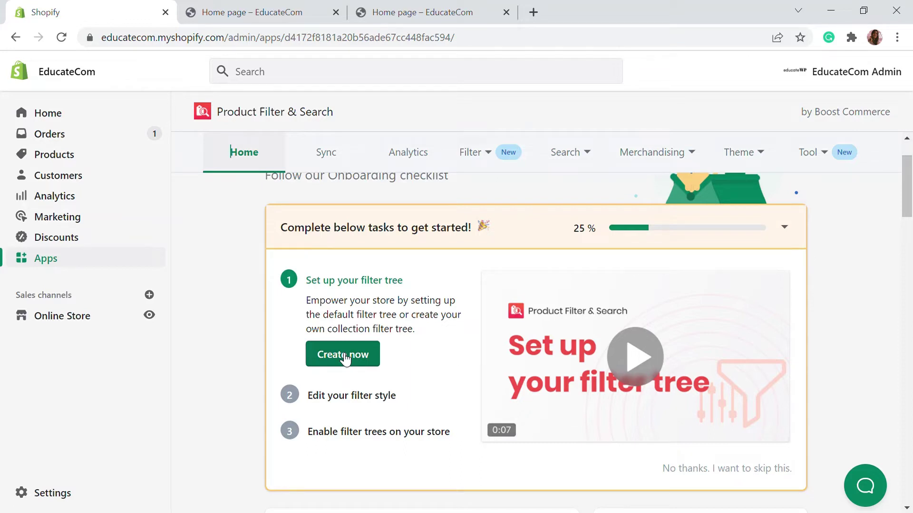
{"action": "left_click", "coordinate": [345, 360]}
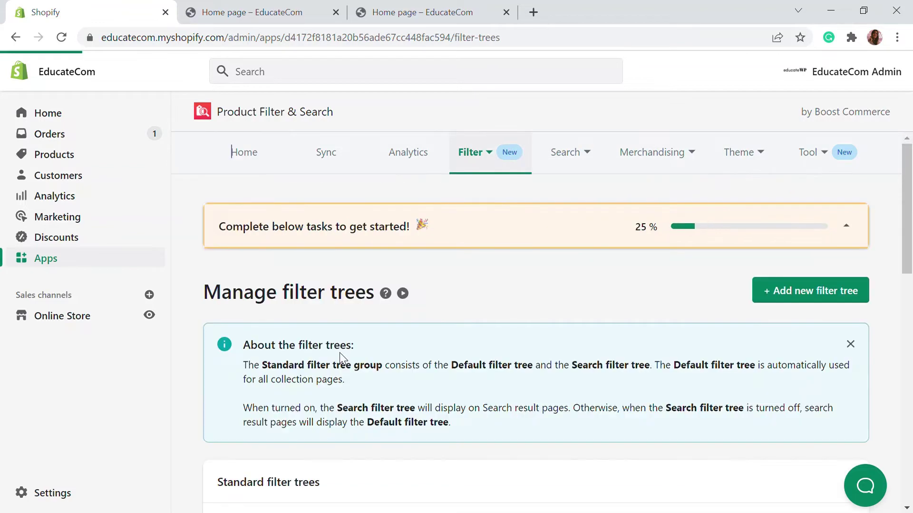
Add a new custom filter tree and name it "First Filter".
{"action": "scroll", "coordinate": [581, 324], "scroll_direction": "down", "scroll_amount": 4}
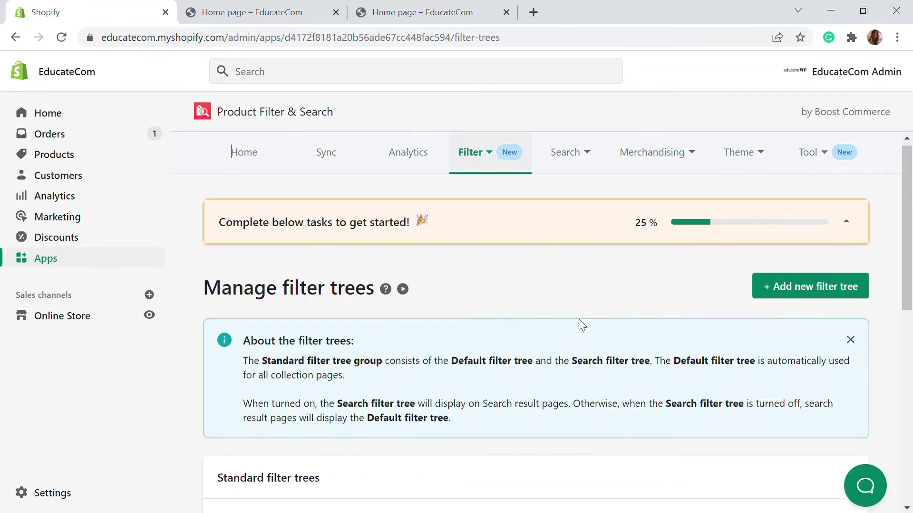
{"action": "scroll", "coordinate": [579, 321], "scroll_direction": "down", "scroll_amount": 2}
{"action": "scroll", "coordinate": [578, 322], "scroll_direction": "up", "scroll_amount": 2}
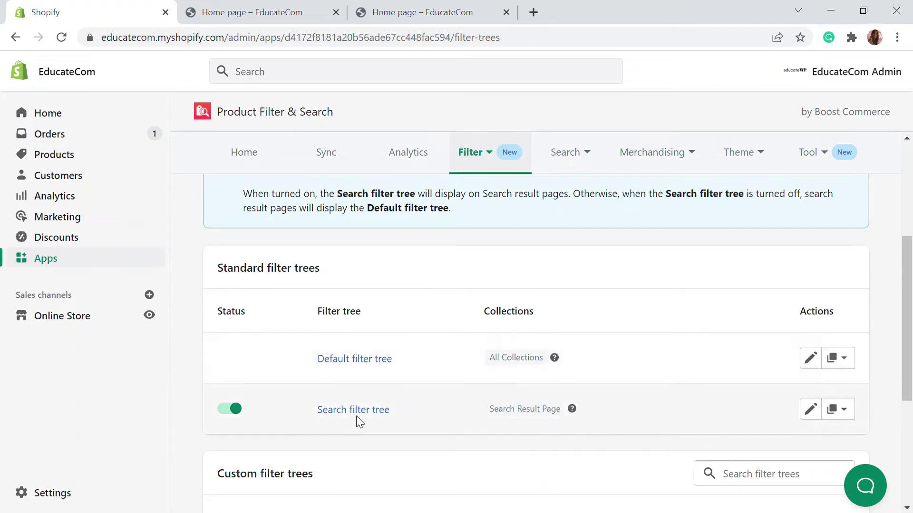
{"action": "scroll", "coordinate": [372, 412], "scroll_direction": "down", "scroll_amount": 3}
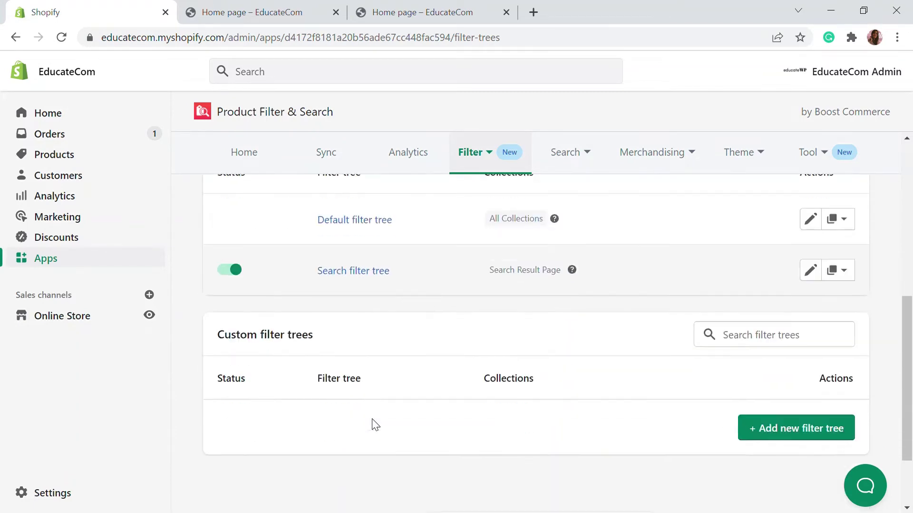
{"action": "left_click", "coordinate": [777, 431]}
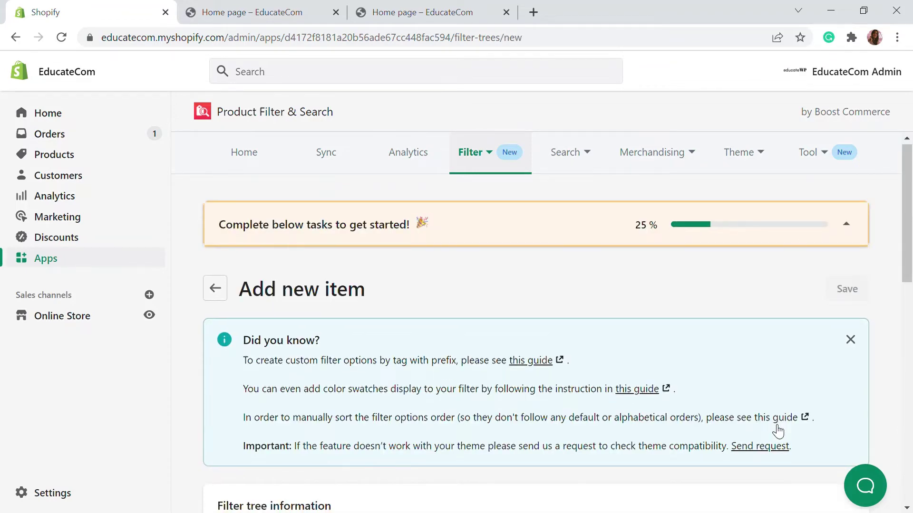
{"action": "scroll", "coordinate": [778, 431], "scroll_direction": "down", "scroll_amount": 3}
{"action": "scroll", "coordinate": [777, 432], "scroll_direction": "down", "scroll_amount": 2}
{"action": "left_click", "coordinate": [279, 296]}
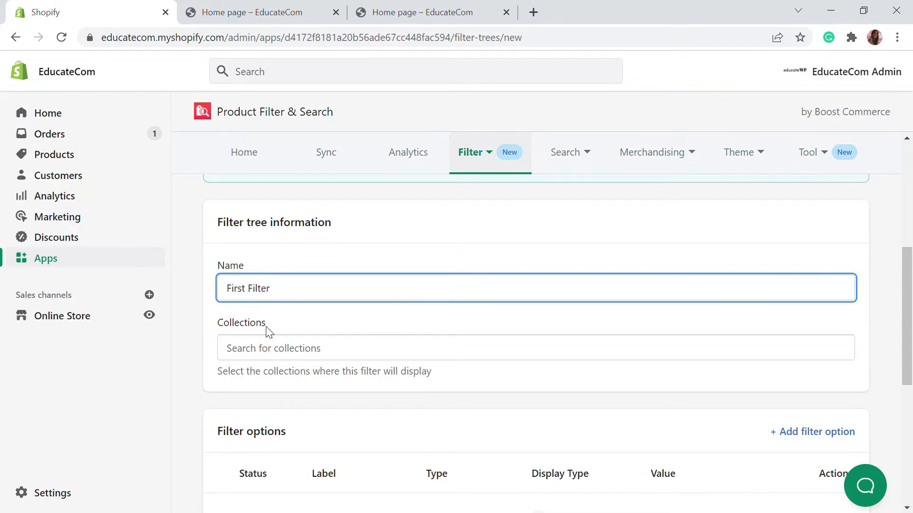
Assign the Summer collection to the First Filter tree's collections.
{"action": "left_click", "coordinate": [269, 358]}
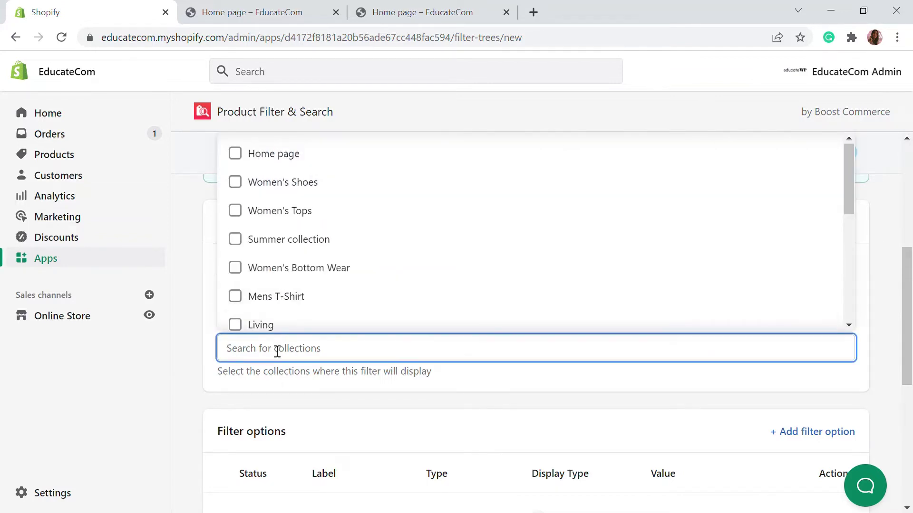
{"action": "scroll", "coordinate": [271, 300], "scroll_direction": "down", "scroll_amount": 4}
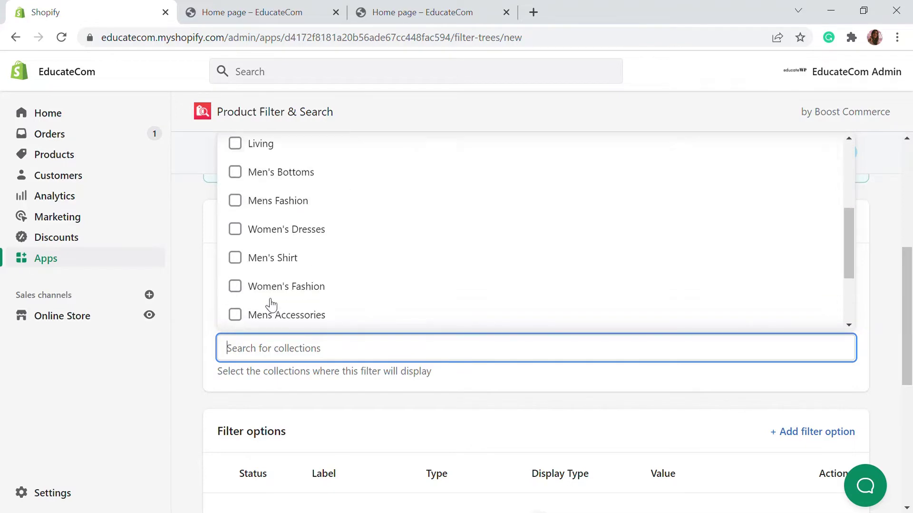
{"action": "scroll", "coordinate": [271, 304], "scroll_direction": "down", "scroll_amount": 5}
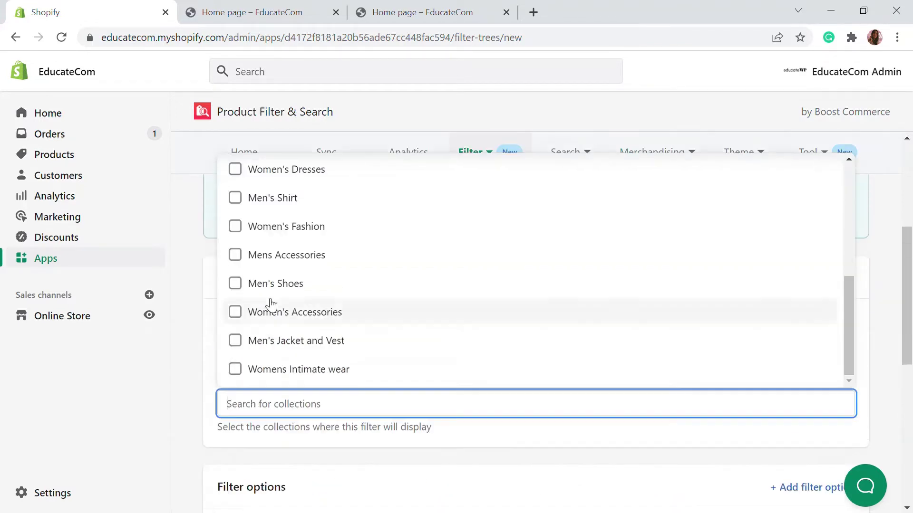
{"action": "scroll", "coordinate": [272, 305], "scroll_direction": "up", "scroll_amount": 6}
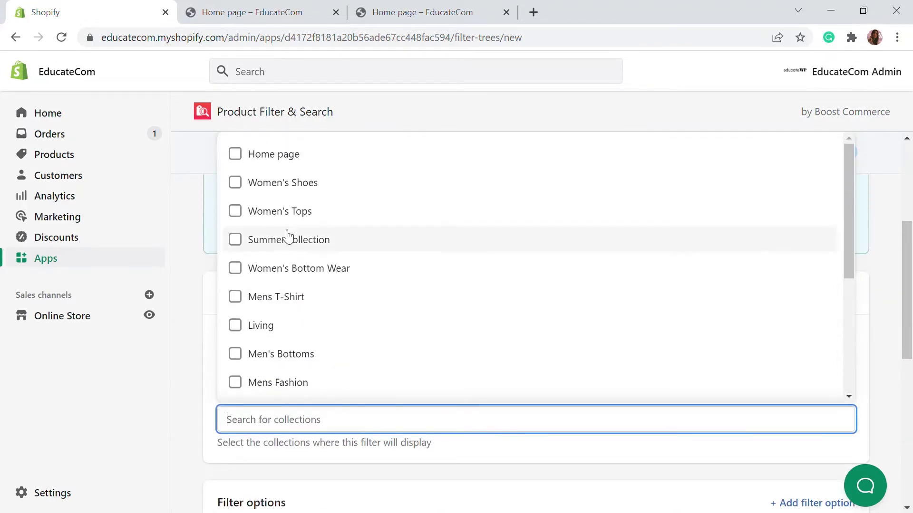
{"action": "left_click", "coordinate": [286, 240]}
{"action": "scroll", "coordinate": [362, 381], "scroll_direction": "down", "scroll_amount": 2}
{"action": "left_click", "coordinate": [434, 456]}
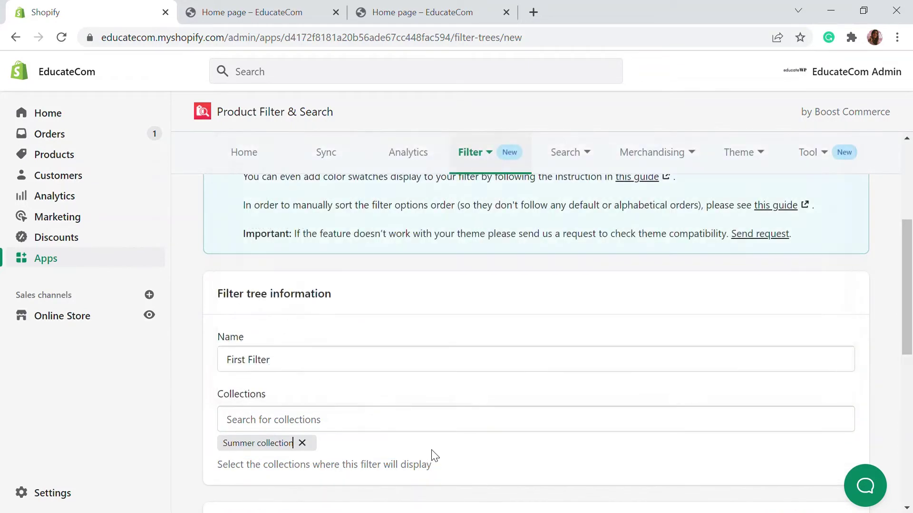
{"action": "scroll", "coordinate": [347, 342], "scroll_direction": "down", "scroll_amount": 2}
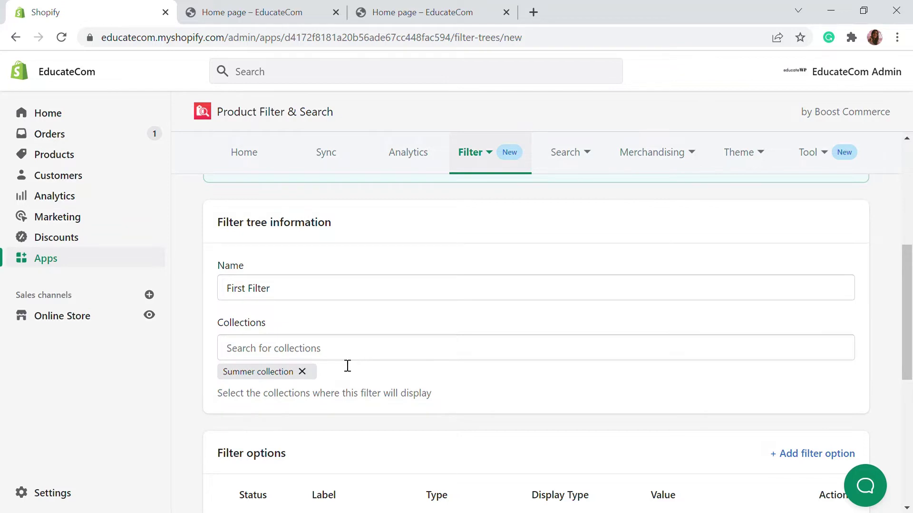
Add all the remaining collections to the filter tree, from Home page and Women's Shoes through Womens Intimate wear.
{"action": "left_click", "coordinate": [350, 355]}
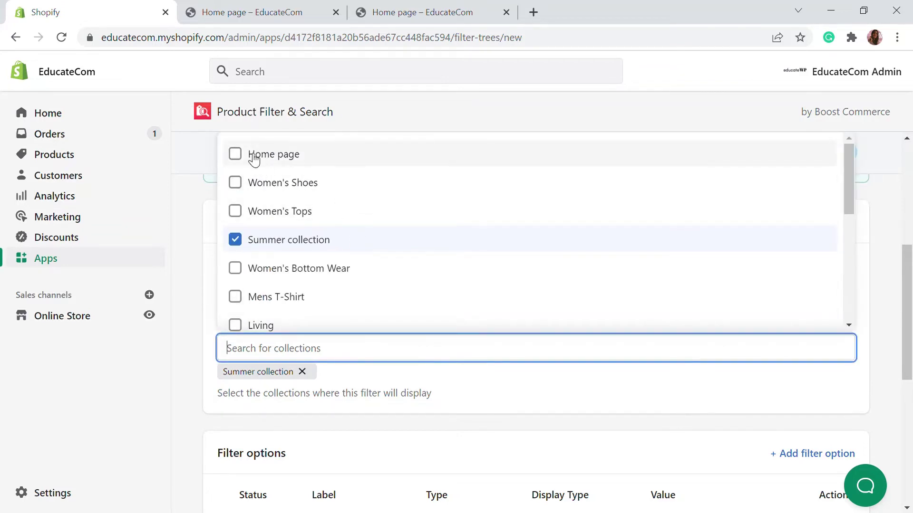
{"action": "left_click", "coordinate": [236, 154]}
{"action": "left_click", "coordinate": [236, 183]}
{"action": "left_click", "coordinate": [235, 211]}
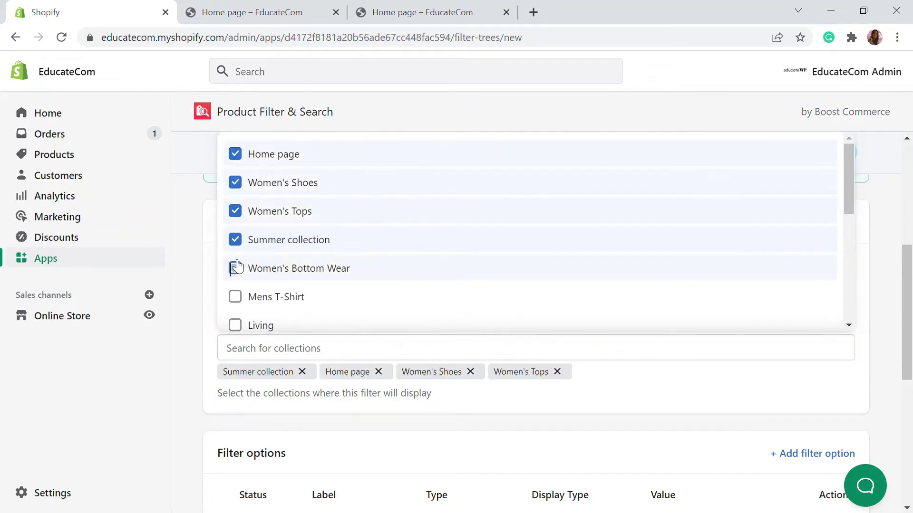
{"action": "left_click", "coordinate": [235, 268]}
{"action": "left_click", "coordinate": [235, 297]}
{"action": "scroll", "coordinate": [240, 299], "scroll_direction": "down", "scroll_amount": 3}
{"action": "left_click", "coordinate": [234, 183]}
{"action": "left_click", "coordinate": [234, 211]}
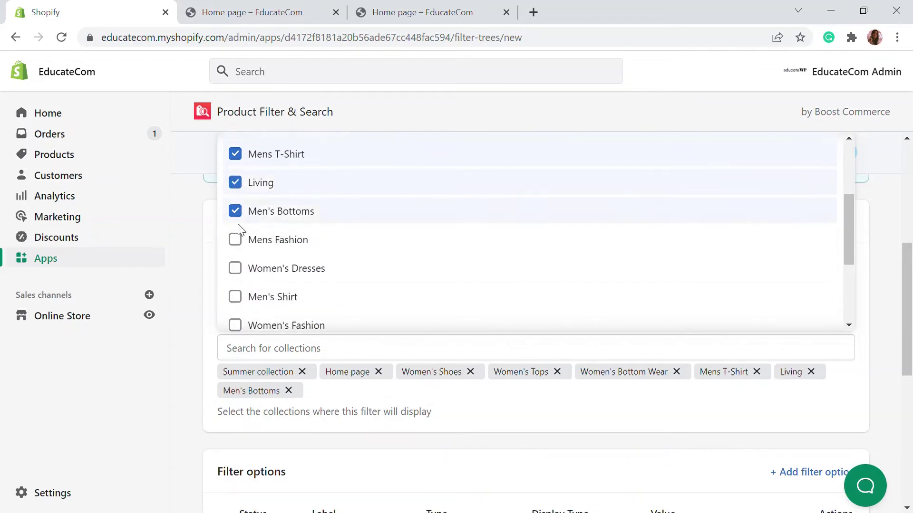
{"action": "left_click", "coordinate": [235, 239]}
{"action": "left_click", "coordinate": [235, 268]}
{"action": "left_click", "coordinate": [235, 297]}
{"action": "left_click", "coordinate": [238, 306]}
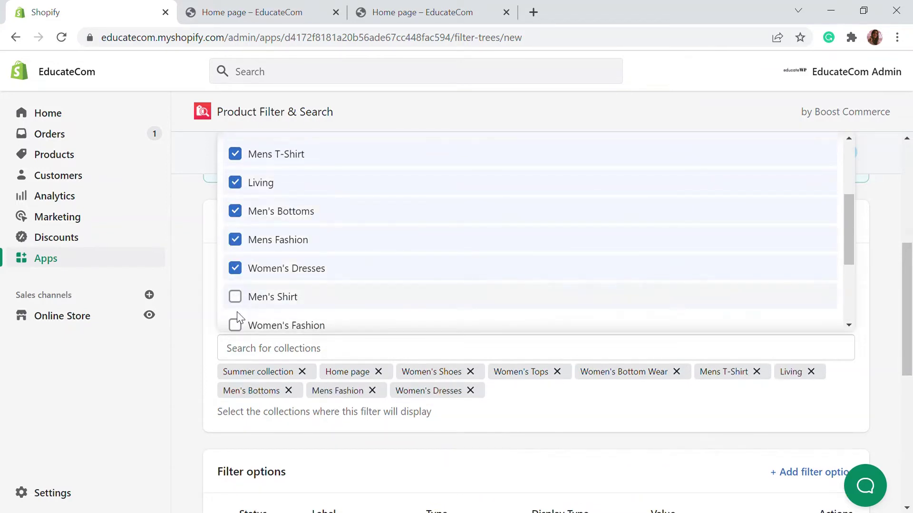
{"action": "left_click", "coordinate": [236, 322]}
{"action": "left_click", "coordinate": [237, 296]}
{"action": "scroll", "coordinate": [342, 285], "scroll_direction": "down", "scroll_amount": 3}
{"action": "left_click", "coordinate": [242, 204]}
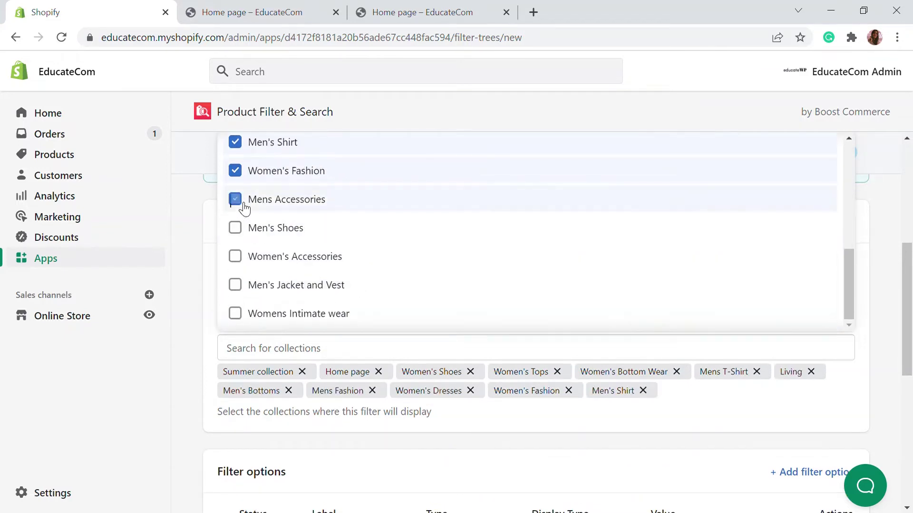
{"action": "left_click", "coordinate": [235, 228]}
{"action": "left_click", "coordinate": [236, 257]}
{"action": "left_click", "coordinate": [235, 286]}
{"action": "left_click", "coordinate": [235, 313]}
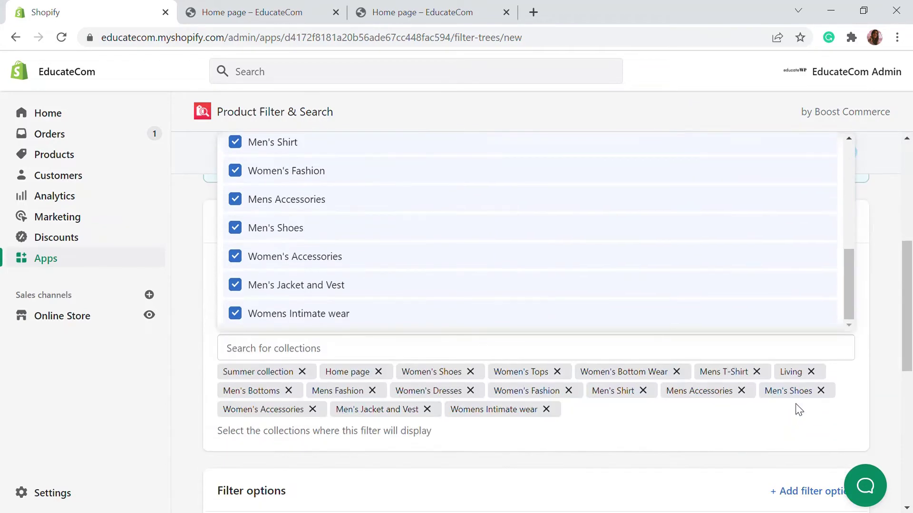
{"action": "left_click", "coordinate": [674, 427]}
Start a new filter option for the tree and set its option type to SIZE.
{"action": "scroll", "coordinate": [420, 295], "scroll_direction": "down", "scroll_amount": 5}
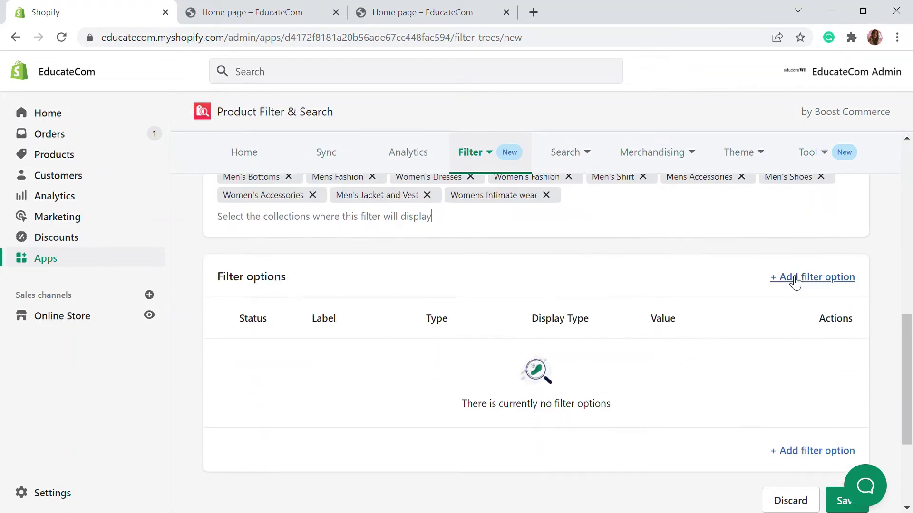
{"action": "scroll", "coordinate": [631, 297], "scroll_direction": "up", "scroll_amount": 2}
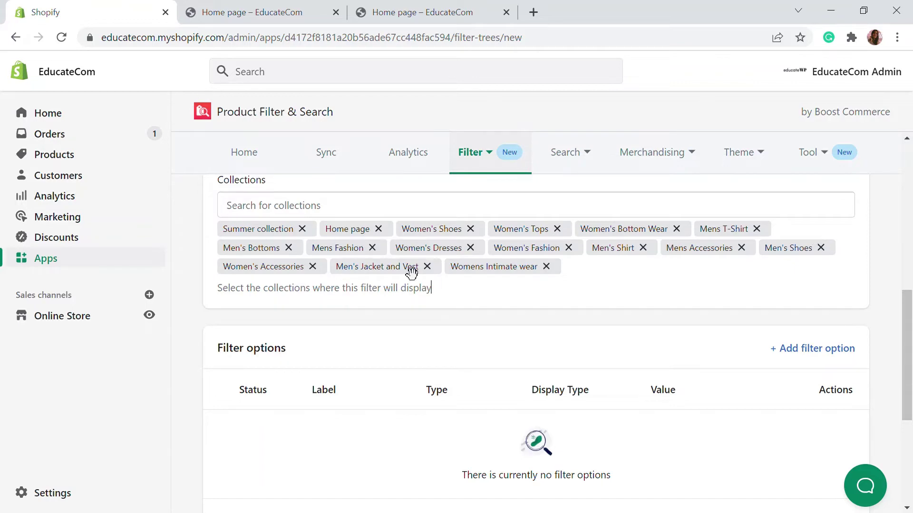
{"action": "left_click", "coordinate": [830, 353]}
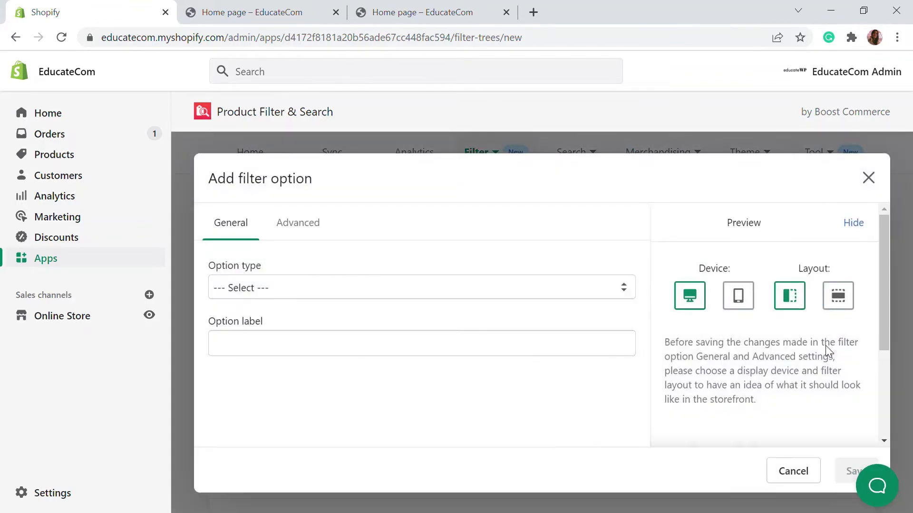
{"action": "left_click", "coordinate": [287, 289]}
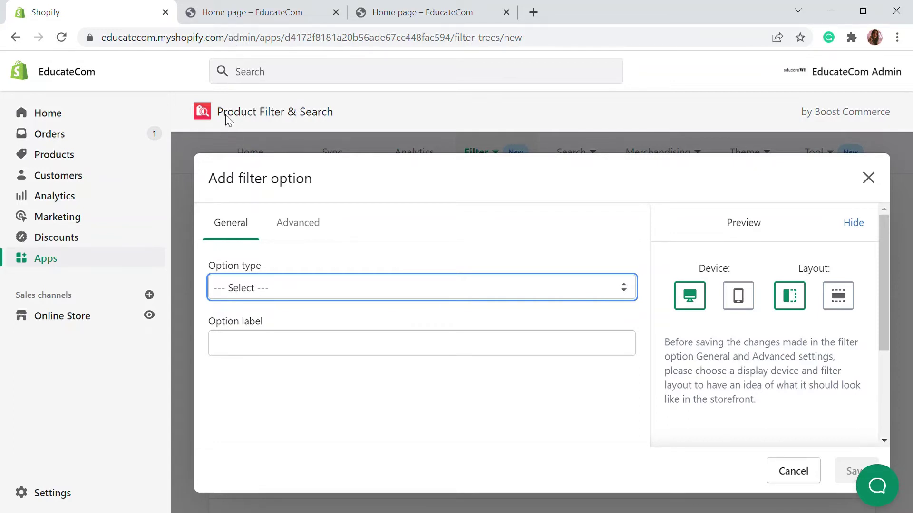
{"action": "key", "text": "s"}
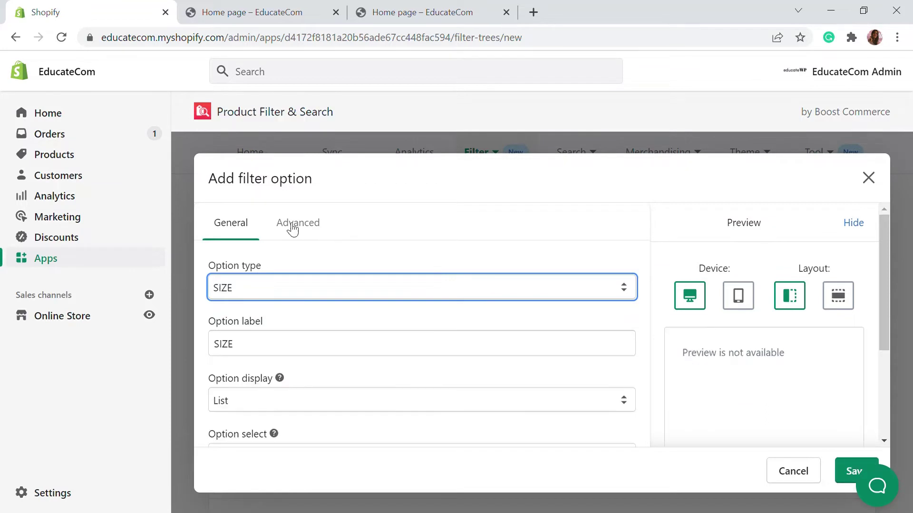
{"action": "scroll", "coordinate": [295, 255], "scroll_direction": "down", "scroll_amount": 3}
{"action": "scroll", "coordinate": [311, 266], "scroll_direction": "up", "scroll_amount": 3}
{"action": "scroll", "coordinate": [286, 353], "scroll_direction": "down", "scroll_amount": 2}
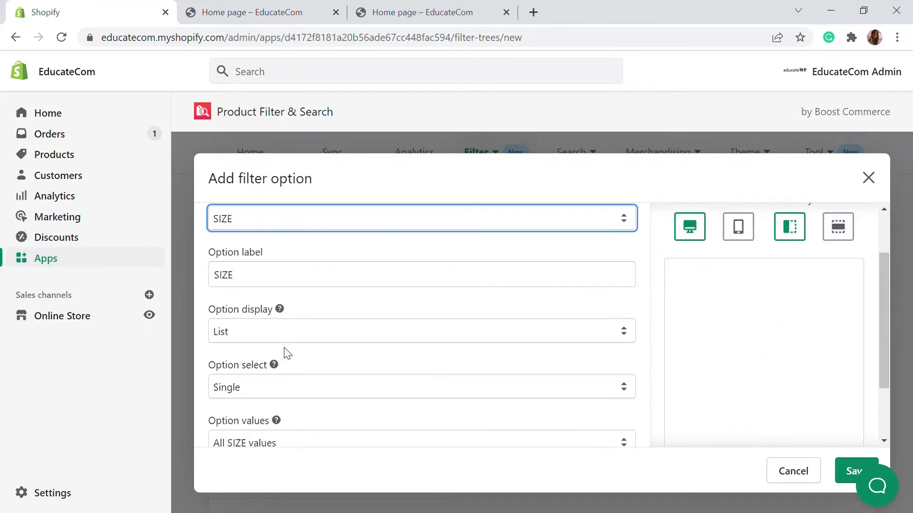
Set the SIZE option's display to Box with Single selection and save the filter option.
{"action": "left_click", "coordinate": [257, 331]}
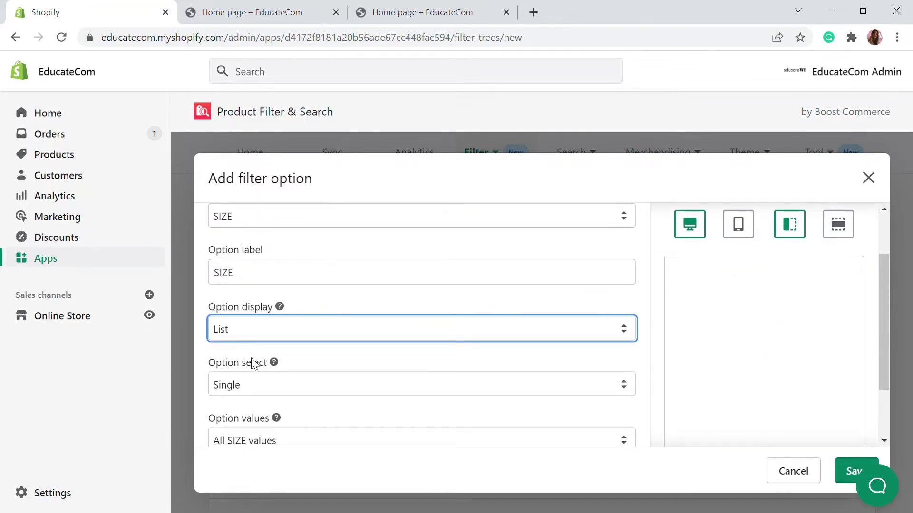
{"action": "scroll", "coordinate": [309, 265], "scroll_direction": "down", "scroll_amount": 2}
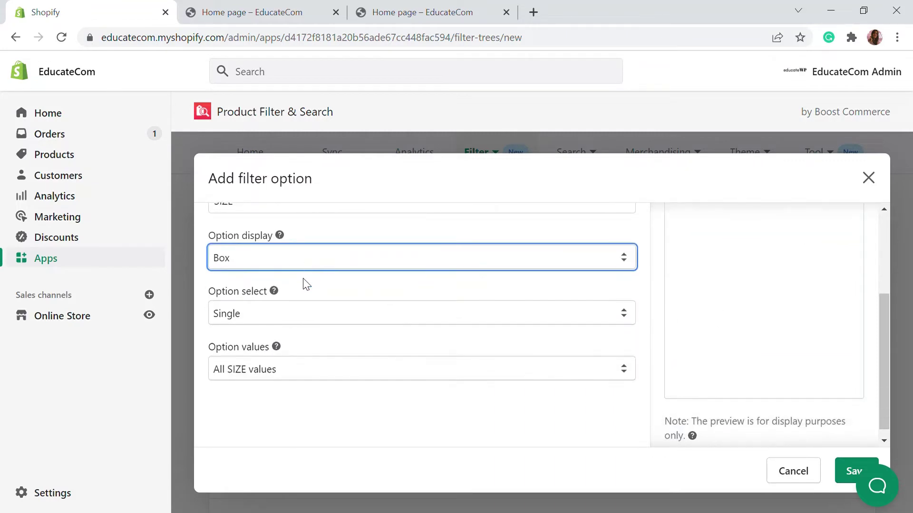
{"action": "left_click", "coordinate": [290, 311]}
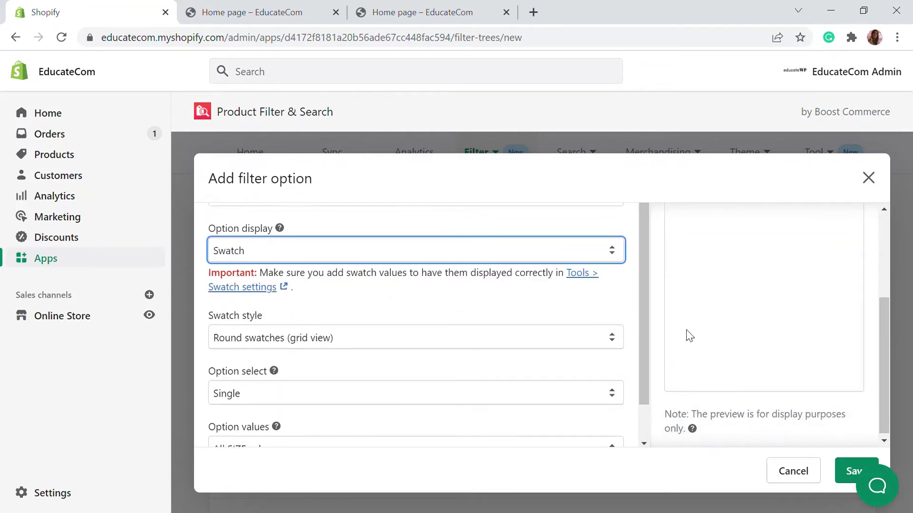
{"action": "scroll", "coordinate": [689, 336], "scroll_direction": "up", "scroll_amount": 2}
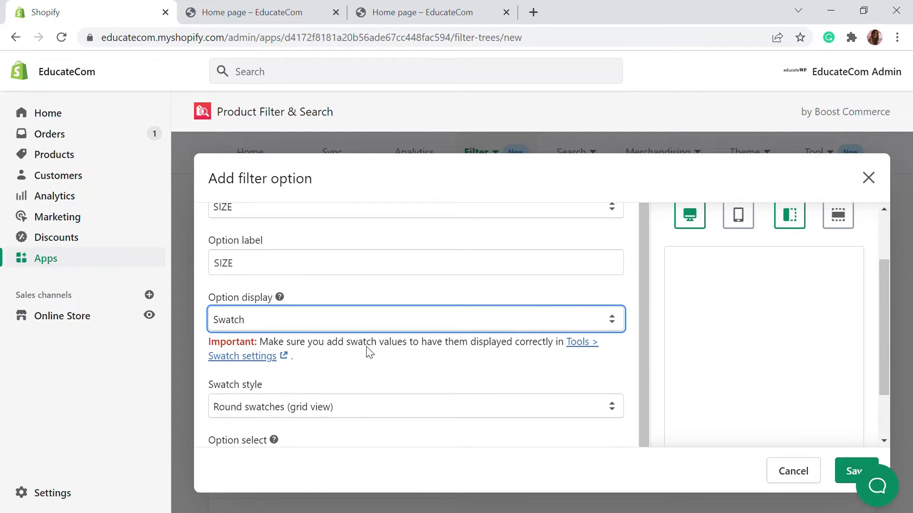
{"action": "key", "text": "Up"}
{"action": "scroll", "coordinate": [252, 333], "scroll_direction": "down", "scroll_amount": 2}
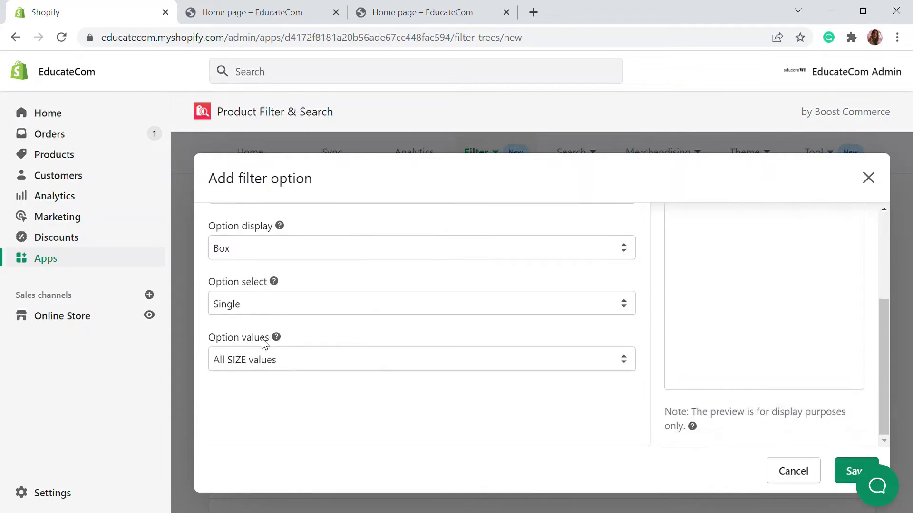
{"action": "left_click", "coordinate": [247, 312]}
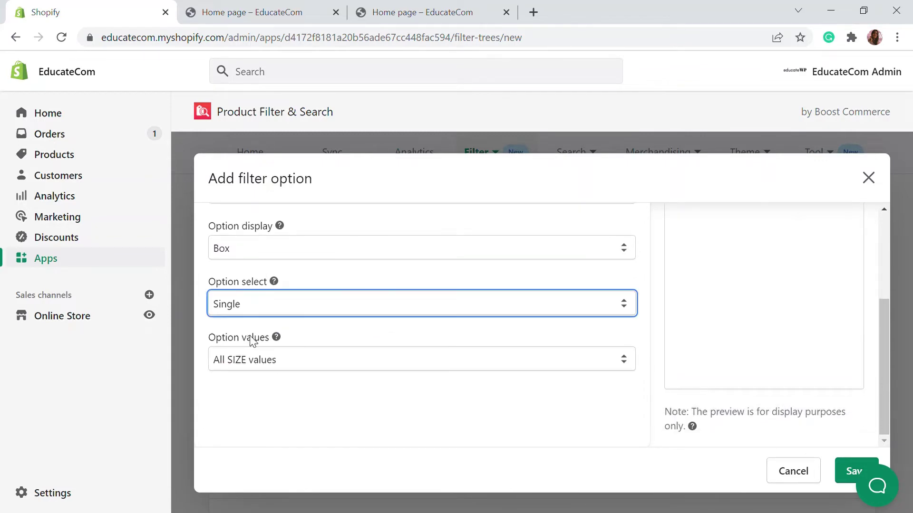
{"action": "key", "text": "Down"}
{"action": "key", "text": "Up"}
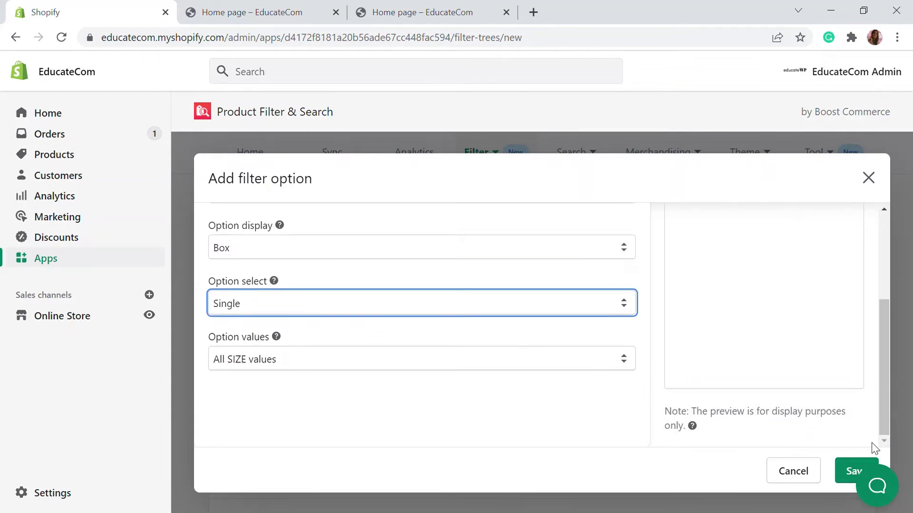
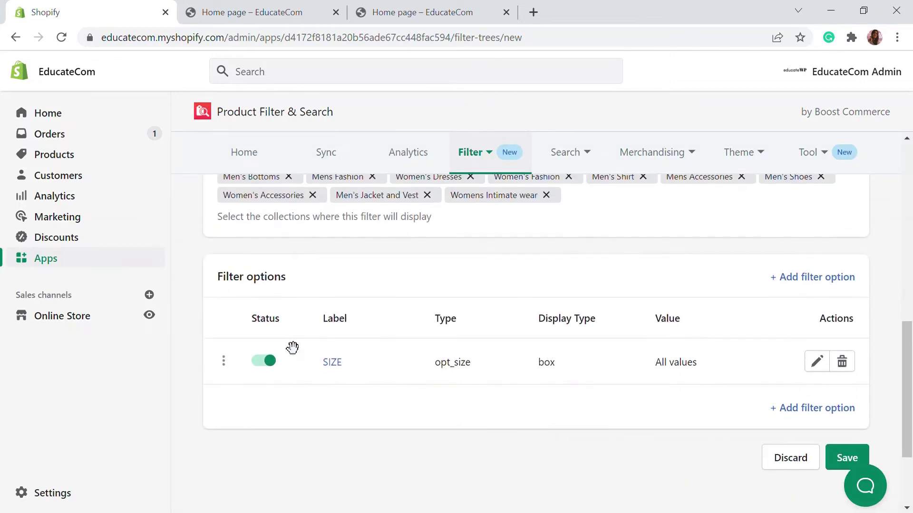
Start another filter option with the type COLOR and set its display to Swatch.
{"action": "left_click", "coordinate": [808, 279]}
{"action": "scroll", "coordinate": [440, 241], "scroll_direction": "down", "scroll_amount": 2}
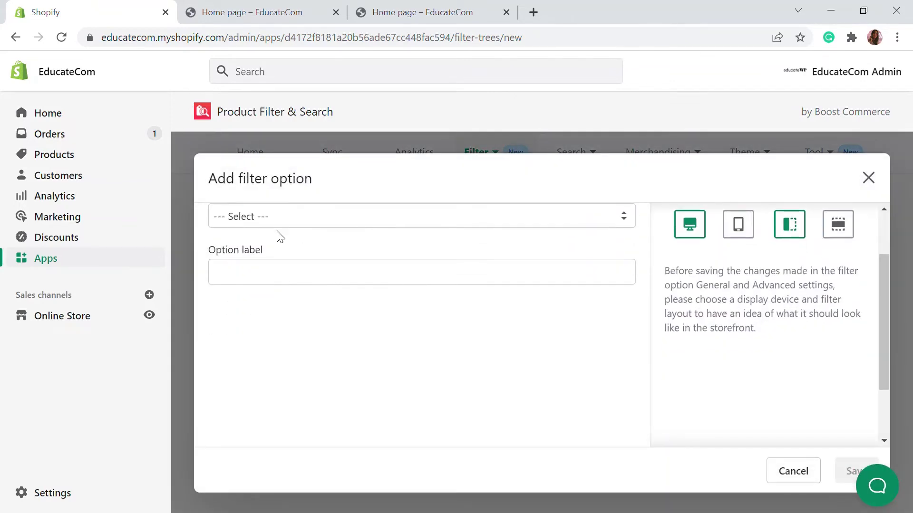
{"action": "left_click", "coordinate": [268, 324]}
{"action": "left_click", "coordinate": [255, 339]}
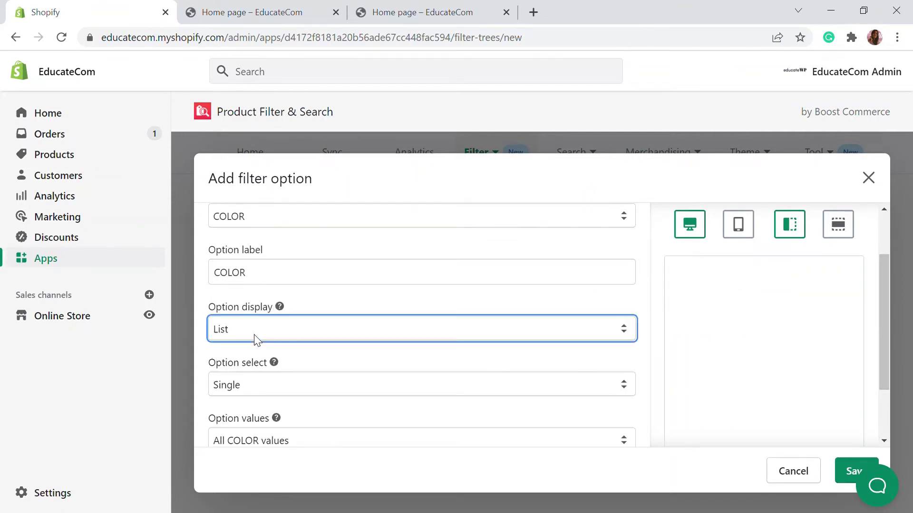
{"action": "left_click", "coordinate": [230, 372]}
{"action": "scroll", "coordinate": [767, 296], "scroll_direction": "down", "scroll_amount": 2}
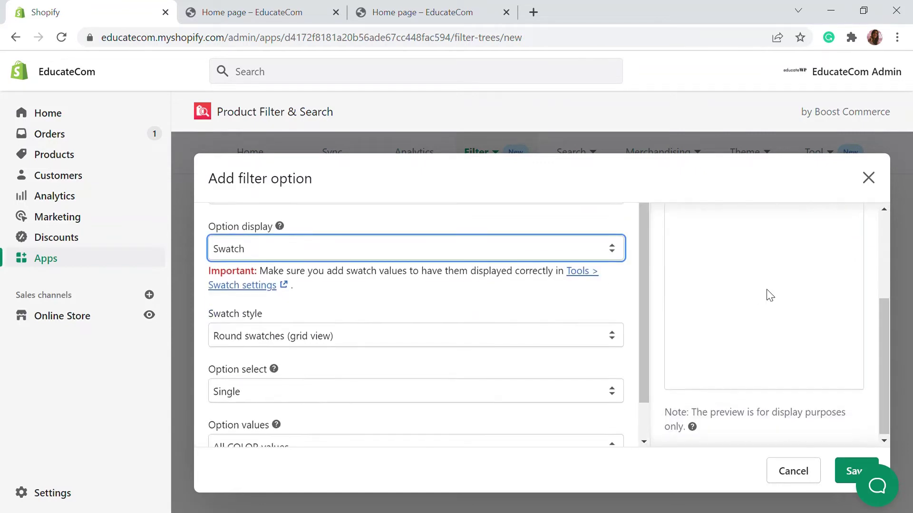
{"action": "scroll", "coordinate": [271, 301], "scroll_direction": "down", "scroll_amount": 1}
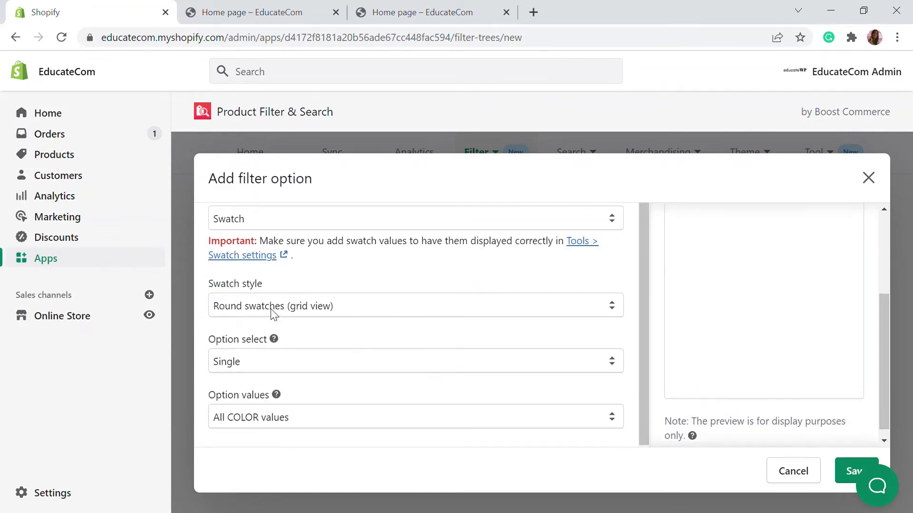
Keep the COLOR option's swatch style as Round swatches (grid view) and save the filter option.
{"action": "left_click", "coordinate": [296, 308]}
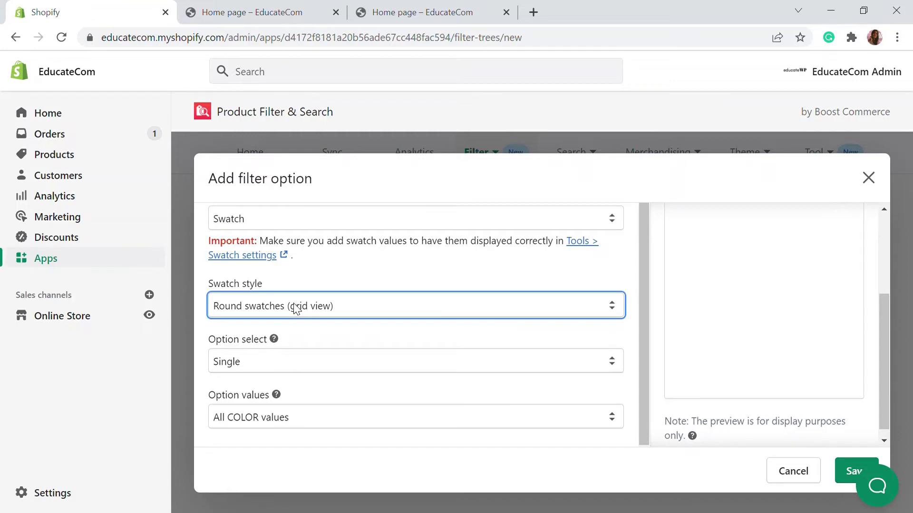
{"action": "left_click", "coordinate": [327, 307]}
{"action": "scroll", "coordinate": [309, 277], "scroll_direction": "down", "scroll_amount": 1}
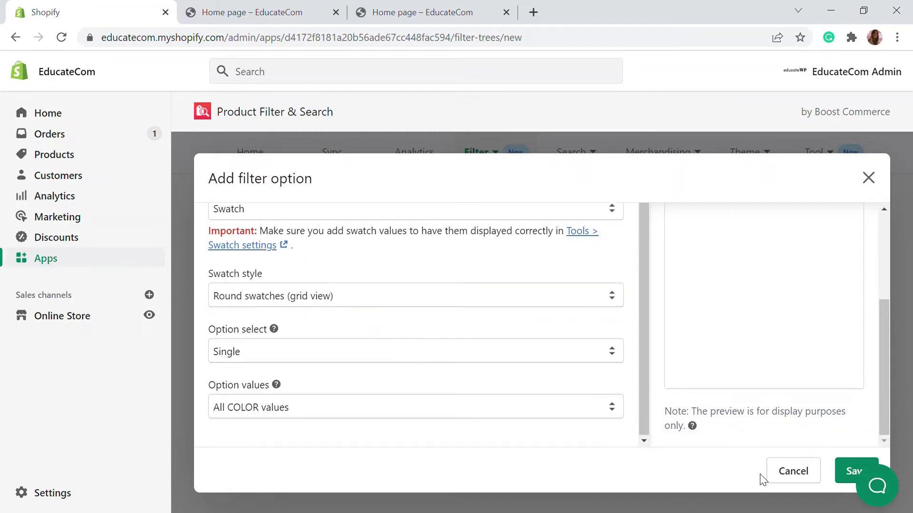
{"action": "left_click", "coordinate": [847, 475]}
Start a third filter option for the tree and set its option type to Price.
{"action": "scroll", "coordinate": [605, 326], "scroll_direction": "down", "scroll_amount": 2}
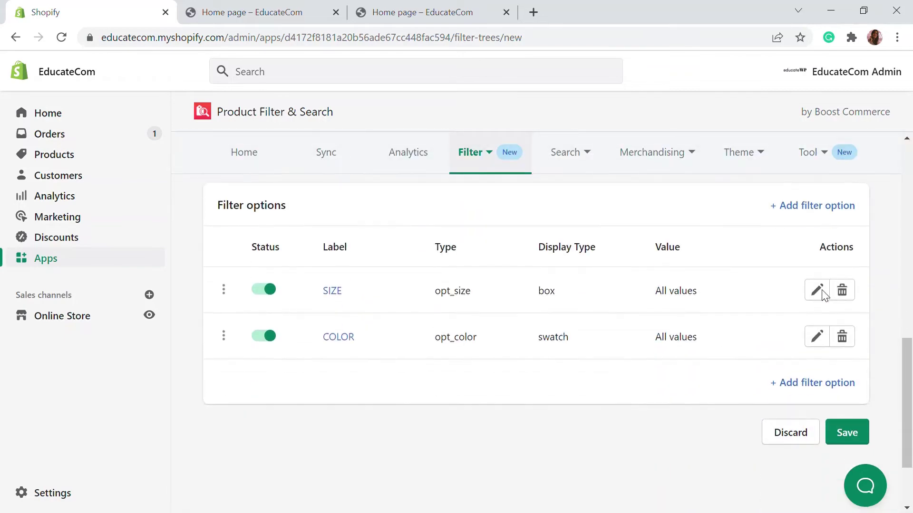
{"action": "left_click", "coordinate": [791, 208]}
{"action": "left_click", "coordinate": [231, 299]}
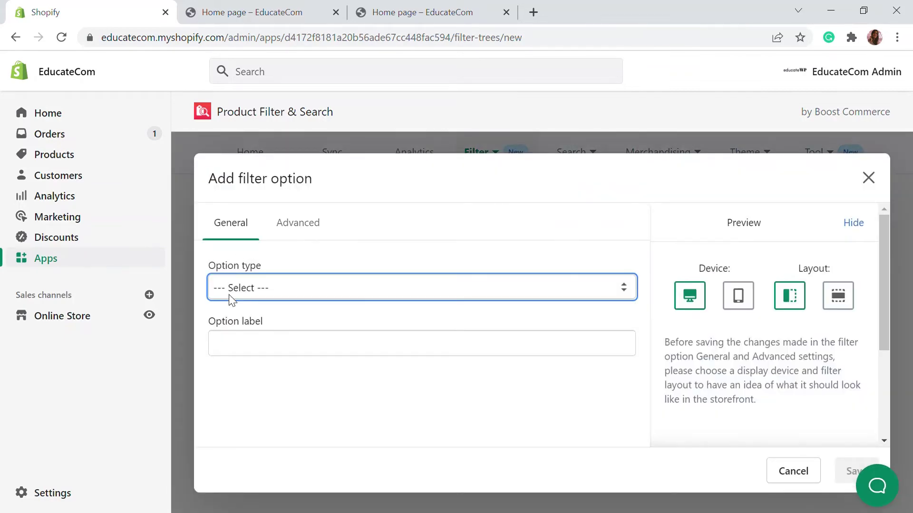
{"action": "left_click", "coordinate": [264, 141]}
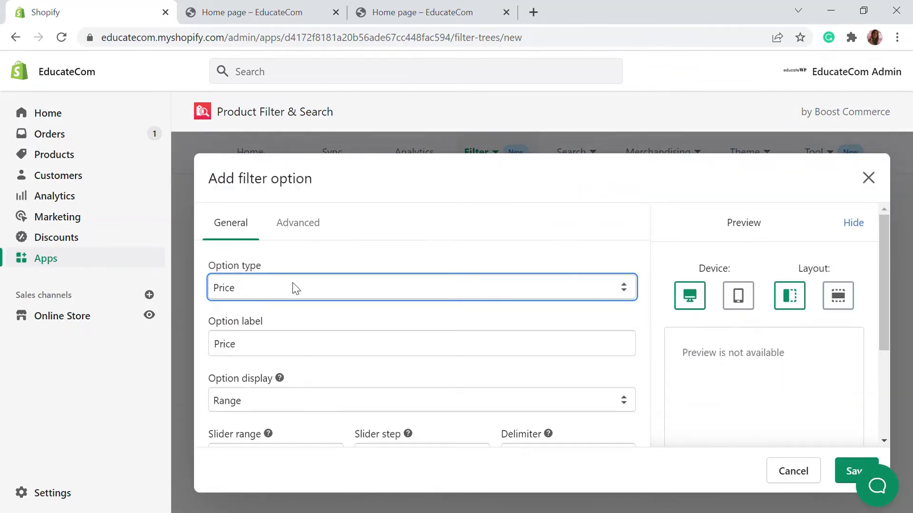
Review the Price option's slider settings and preview, keeping the option display as Range.
{"action": "scroll", "coordinate": [257, 259], "scroll_direction": "down", "scroll_amount": 2}
{"action": "scroll", "coordinate": [508, 311], "scroll_direction": "down", "scroll_amount": 2}
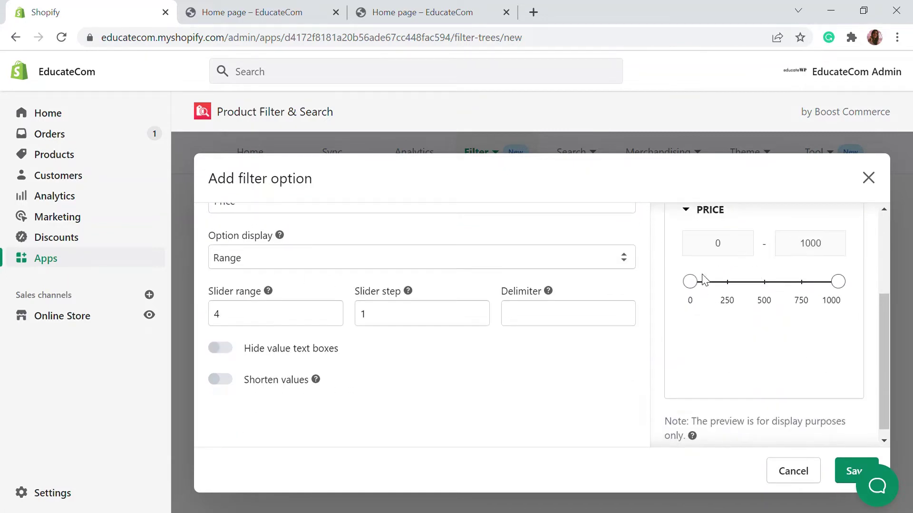
{"action": "scroll", "coordinate": [704, 281], "scroll_direction": "up", "scroll_amount": 2}
{"action": "scroll", "coordinate": [770, 308], "scroll_direction": "down", "scroll_amount": 2}
{"action": "scroll", "coordinate": [760, 323], "scroll_direction": "up", "scroll_amount": 4}
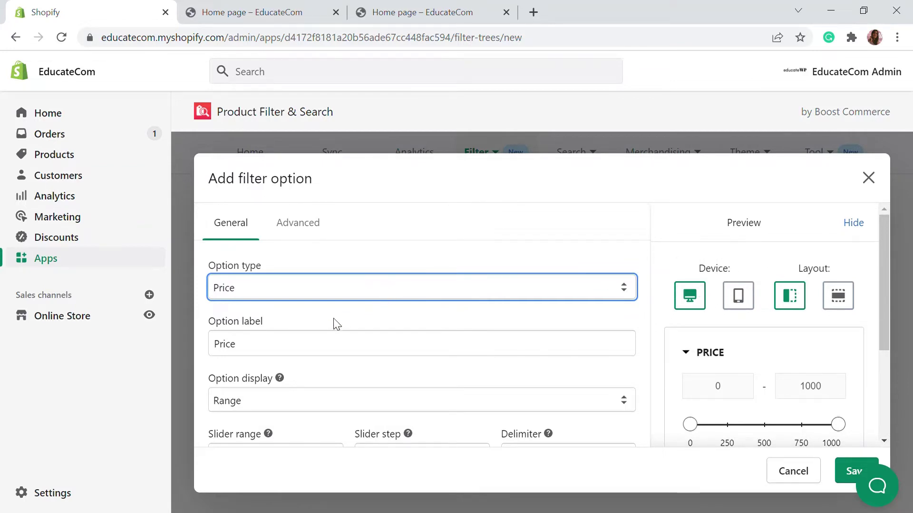
{"action": "scroll", "coordinate": [333, 343], "scroll_direction": "down", "scroll_amount": 1}
{"action": "scroll", "coordinate": [304, 361], "scroll_direction": "down", "scroll_amount": 1}
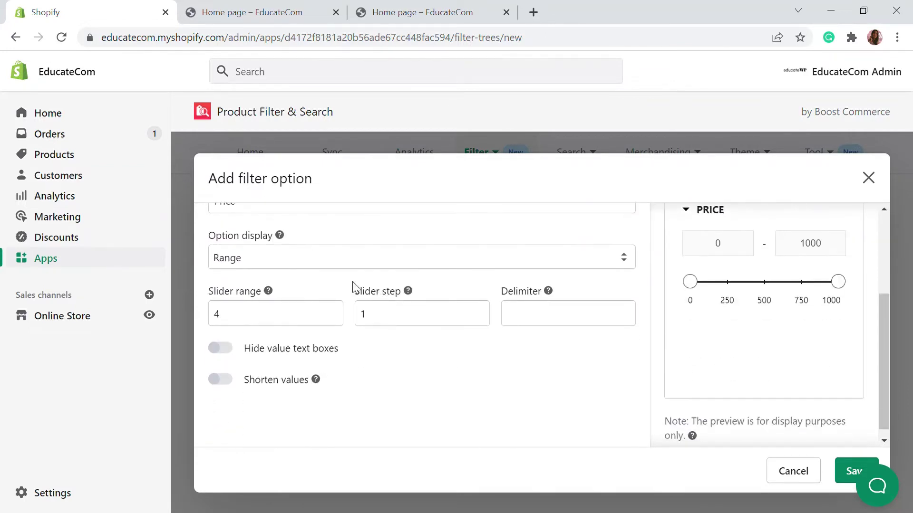
{"action": "left_click", "coordinate": [360, 258]}
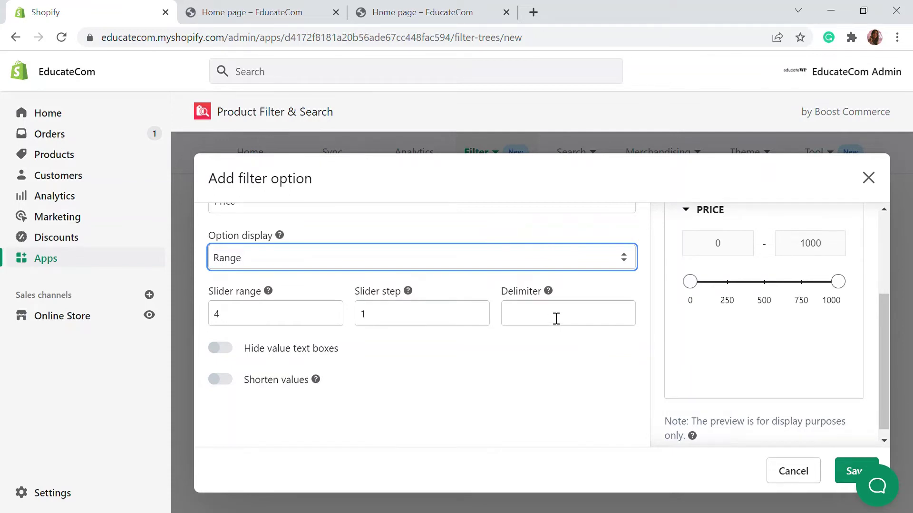
Try hiding the Price option's value text boxes, check the preview, and show them again.
{"action": "scroll", "coordinate": [560, 333], "scroll_direction": "down", "scroll_amount": 1}
{"action": "left_click", "coordinate": [220, 340]}
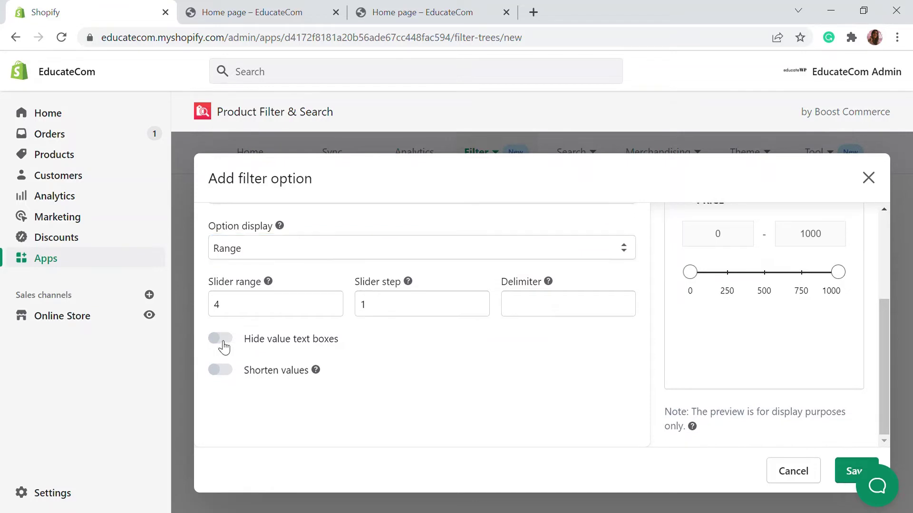
{"action": "scroll", "coordinate": [671, 335], "scroll_direction": "up", "scroll_amount": 2}
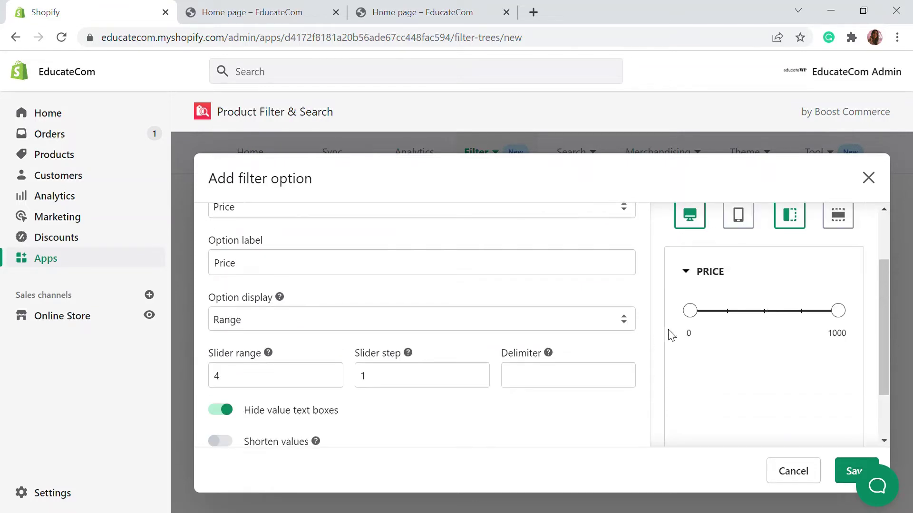
{"action": "left_click", "coordinate": [219, 411]}
{"action": "scroll", "coordinate": [223, 413], "scroll_direction": "down", "scroll_amount": 2}
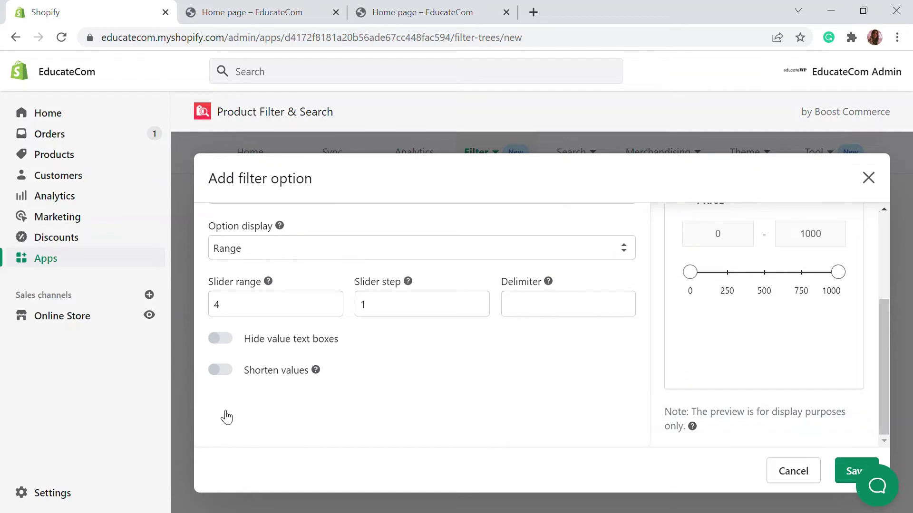
Hide the Price option's value text boxes, leave Shorten values off, and save the filter option.
{"action": "left_click", "coordinate": [223, 339]}
{"action": "left_click", "coordinate": [223, 371]}
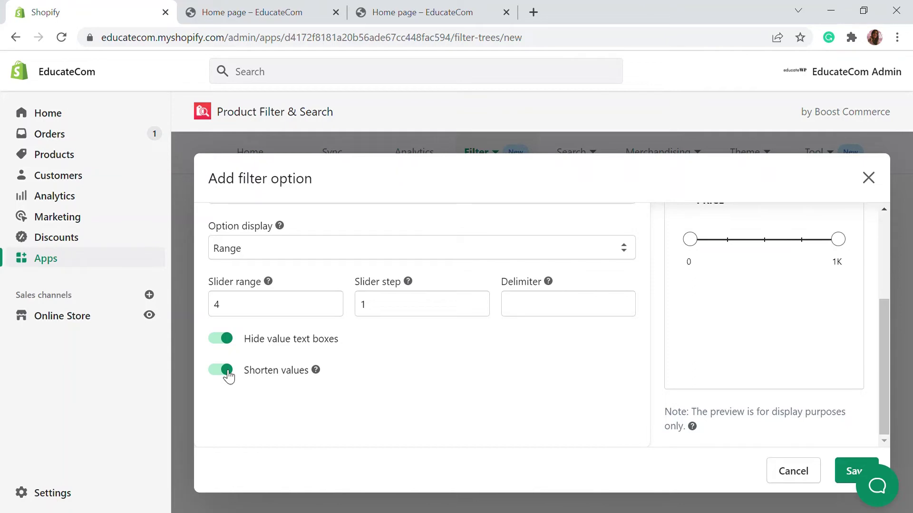
{"action": "left_click", "coordinate": [227, 372]}
{"action": "left_click", "coordinate": [851, 471]}
{"action": "scroll", "coordinate": [644, 320], "scroll_direction": "down", "scroll_amount": 3}
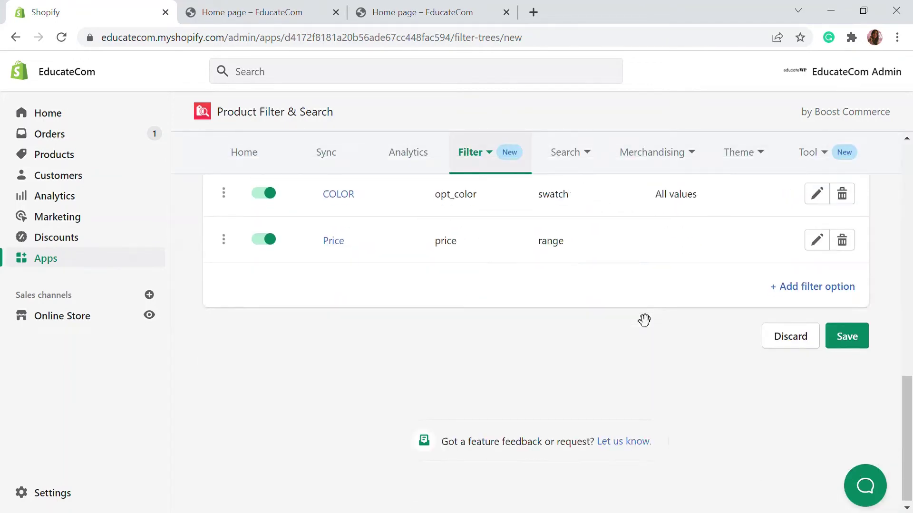
Move the Material filter option to the top of the filter options, above SIZE.
{"action": "scroll", "coordinate": [644, 320], "scroll_direction": "up", "scroll_amount": 5}
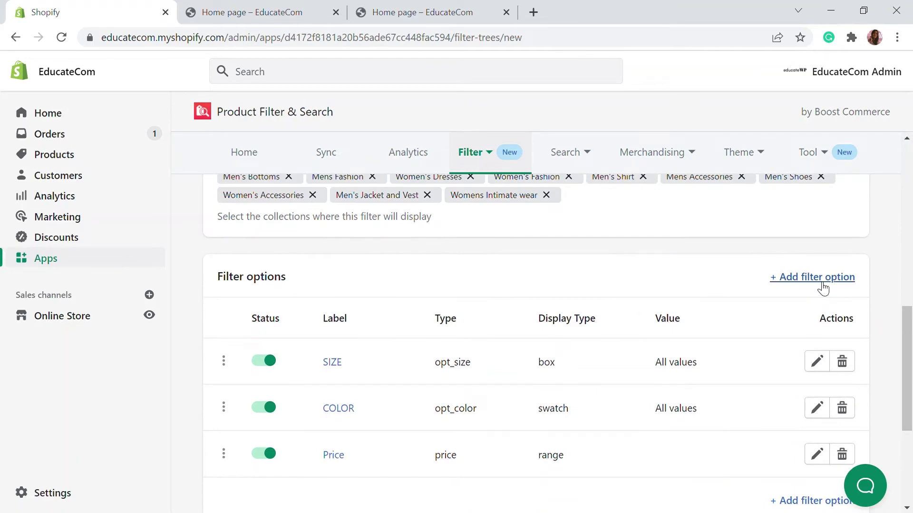
{"action": "scroll", "coordinate": [588, 334], "scroll_direction": "down", "scroll_amount": 3}
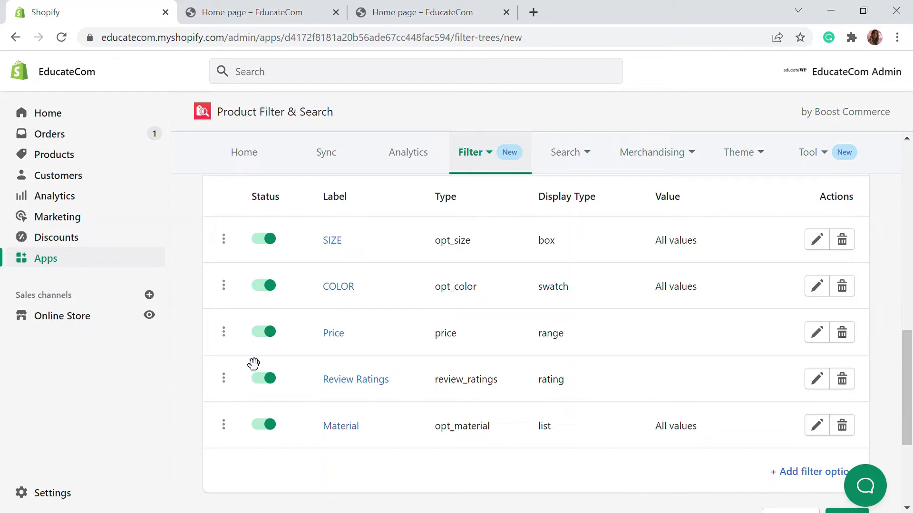
{"action": "left_click_drag", "start_coordinate": [234, 429], "coordinate": [231, 267]}
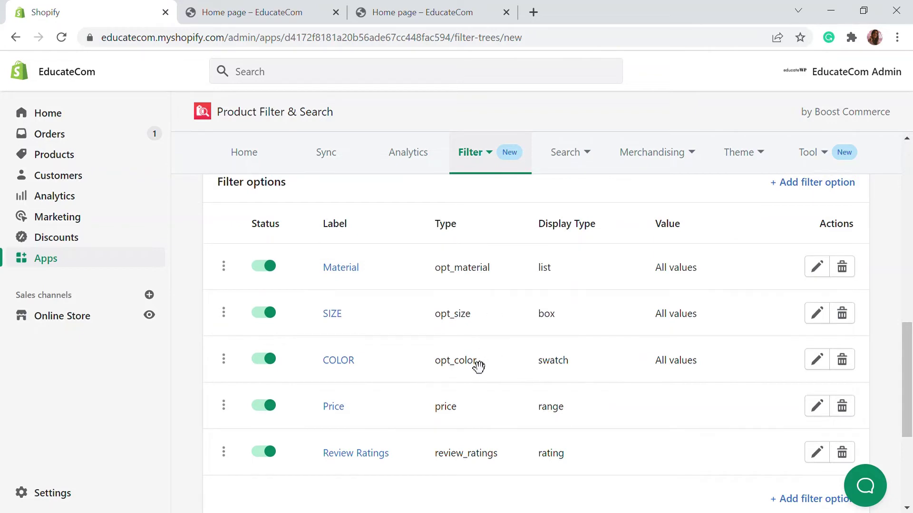
Save the new filter tree with its Material, SIZE, COLOR, Price and Review Ratings options.
{"action": "scroll", "coordinate": [748, 249], "scroll_direction": "down", "scroll_amount": 3}
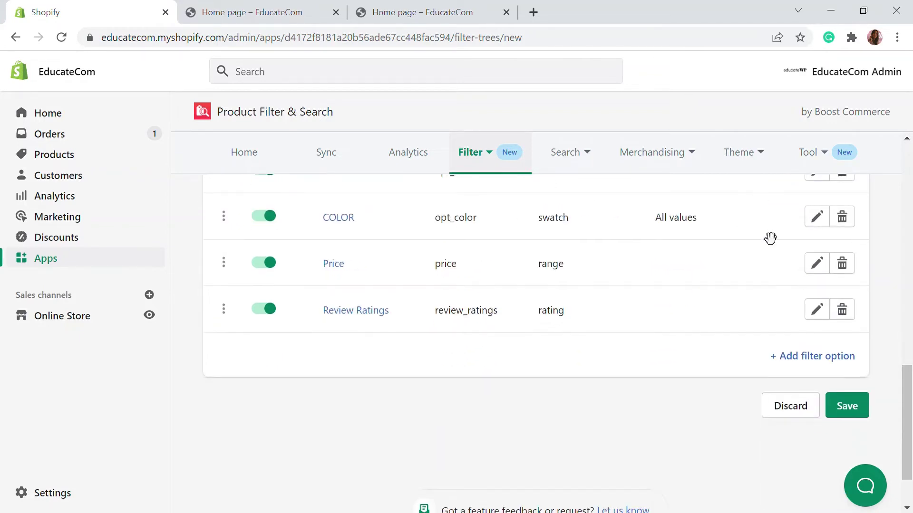
{"action": "scroll", "coordinate": [727, 249], "scroll_direction": "up", "scroll_amount": 2}
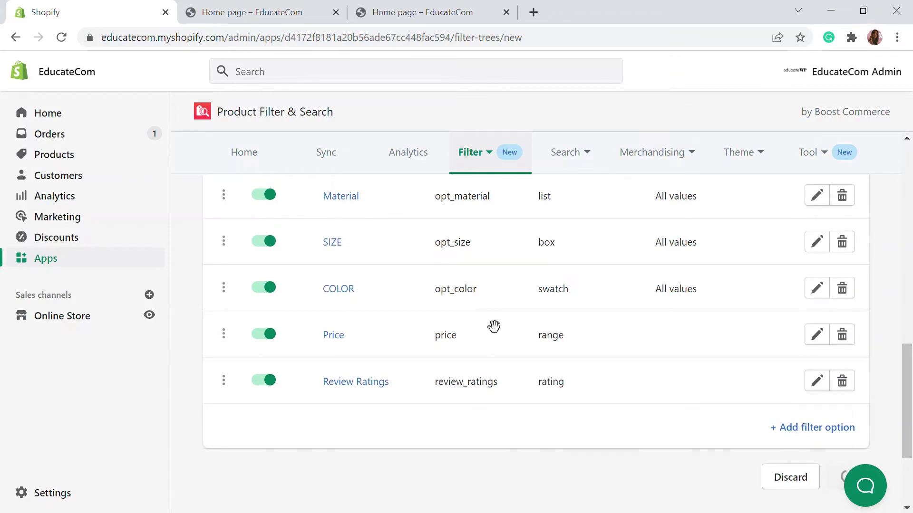
{"action": "scroll", "coordinate": [487, 323], "scroll_direction": "down", "scroll_amount": 5}
{"action": "scroll", "coordinate": [489, 325], "scroll_direction": "down", "scroll_amount": 3}
{"action": "scroll", "coordinate": [587, 329], "scroll_direction": "up", "scroll_amount": 7}
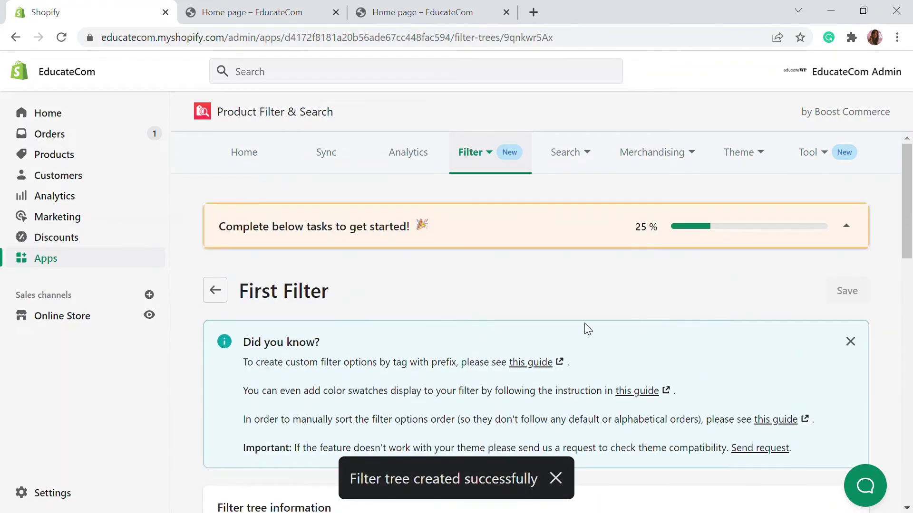
Return to the filter tree overview and check First Filter among the custom filter trees.
{"action": "left_click", "coordinate": [224, 298]}
{"action": "scroll", "coordinate": [430, 291], "scroll_direction": "down", "scroll_amount": 8}
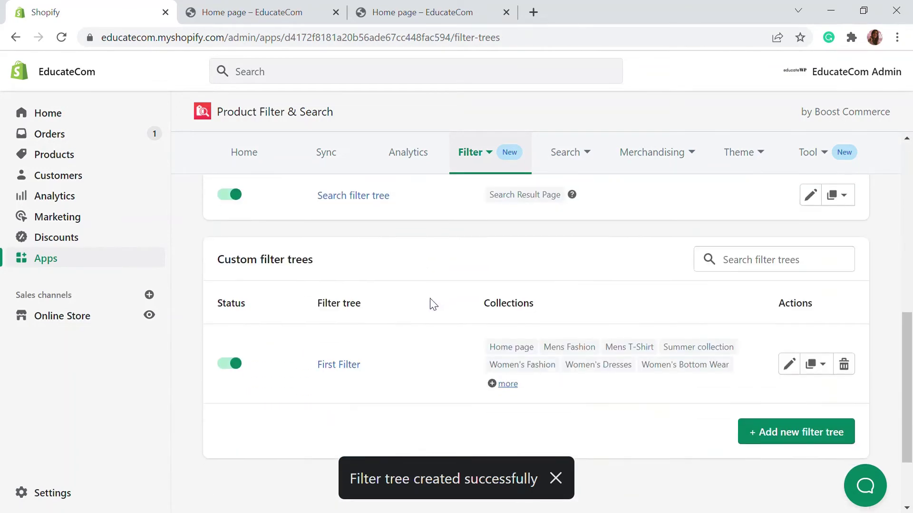
{"action": "scroll", "coordinate": [432, 305], "scroll_direction": "down", "scroll_amount": 2}
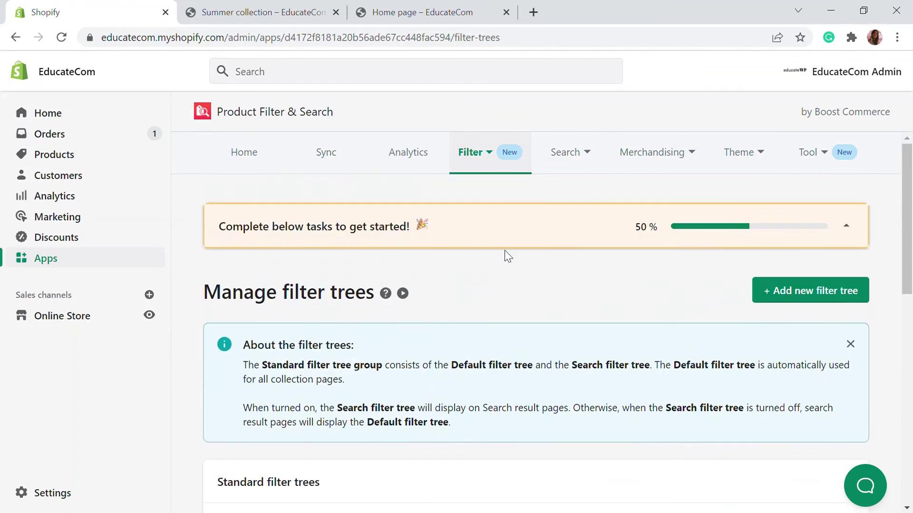
Open the filter layout settings and review the vertical layout choices.
{"action": "mouse_move", "coordinate": [477, 170]}
{"action": "left_click", "coordinate": [488, 216]}
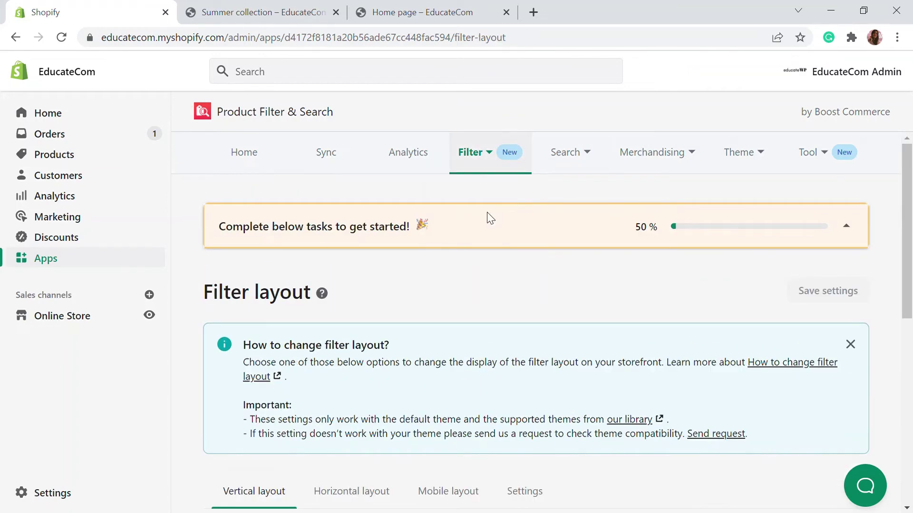
{"action": "scroll", "coordinate": [244, 300], "scroll_direction": "down", "scroll_amount": 2}
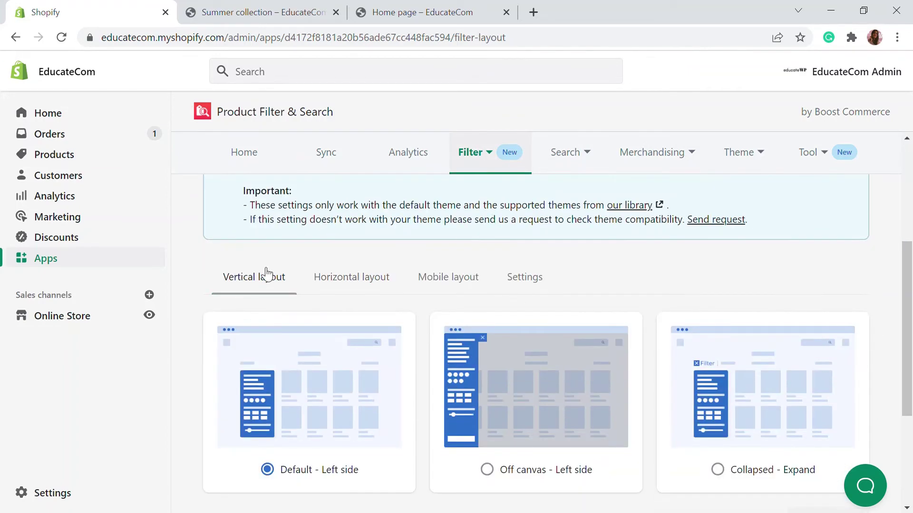
{"action": "scroll", "coordinate": [266, 274], "scroll_direction": "down", "scroll_amount": 2}
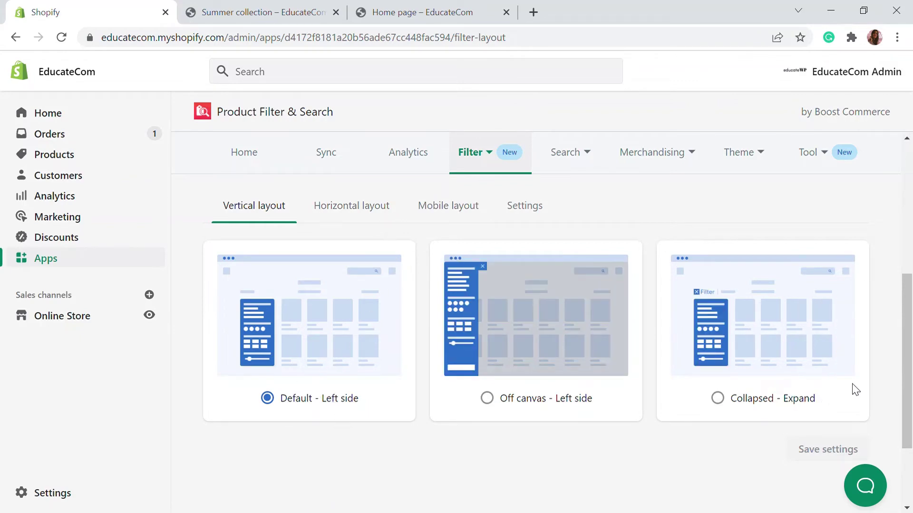
Compare the horizontal layout choices with the vertical ones, keeping the Default - Left side layout.
{"action": "left_click", "coordinate": [355, 216]}
{"action": "scroll", "coordinate": [407, 306], "scroll_direction": "down", "scroll_amount": 2}
{"action": "scroll", "coordinate": [253, 233], "scroll_direction": "up", "scroll_amount": 3}
{"action": "left_click", "coordinate": [240, 278]}
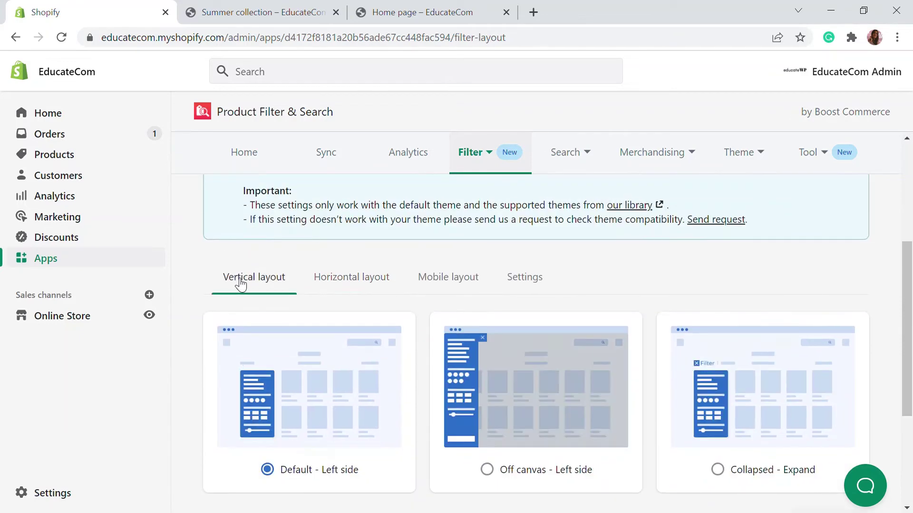
{"action": "scroll", "coordinate": [266, 309], "scroll_direction": "down", "scroll_amount": 2}
{"action": "scroll", "coordinate": [670, 391], "scroll_direction": "down", "scroll_amount": 3}
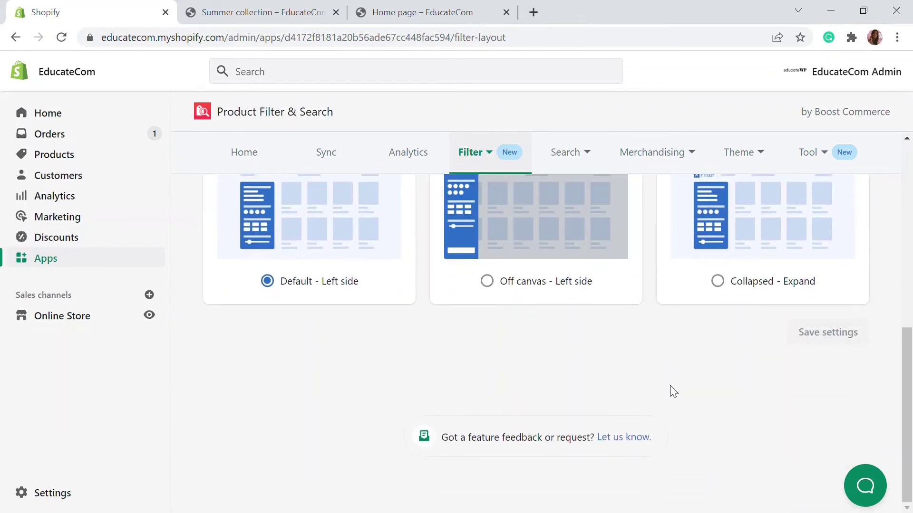
{"action": "scroll", "coordinate": [673, 375], "scroll_direction": "up", "scroll_amount": 8}
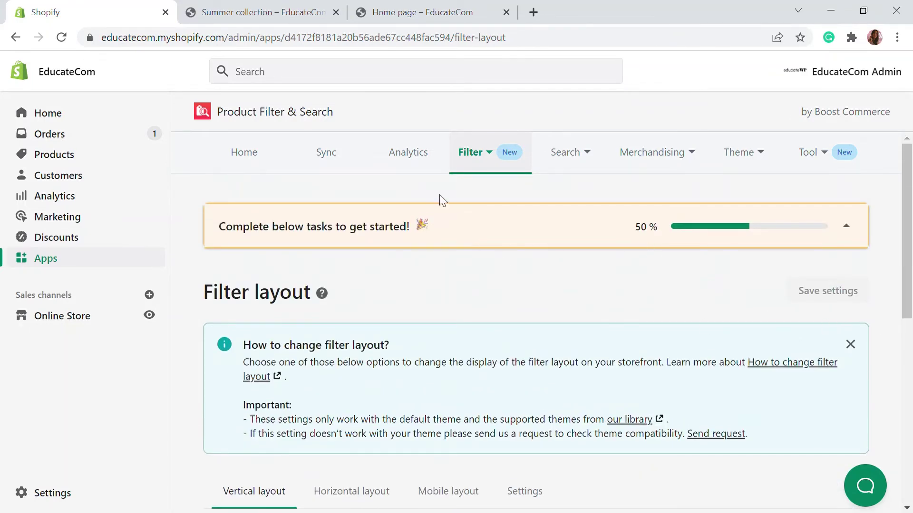
Open the filter display settings and turn off Show product count.
{"action": "mouse_move", "coordinate": [474, 163]}
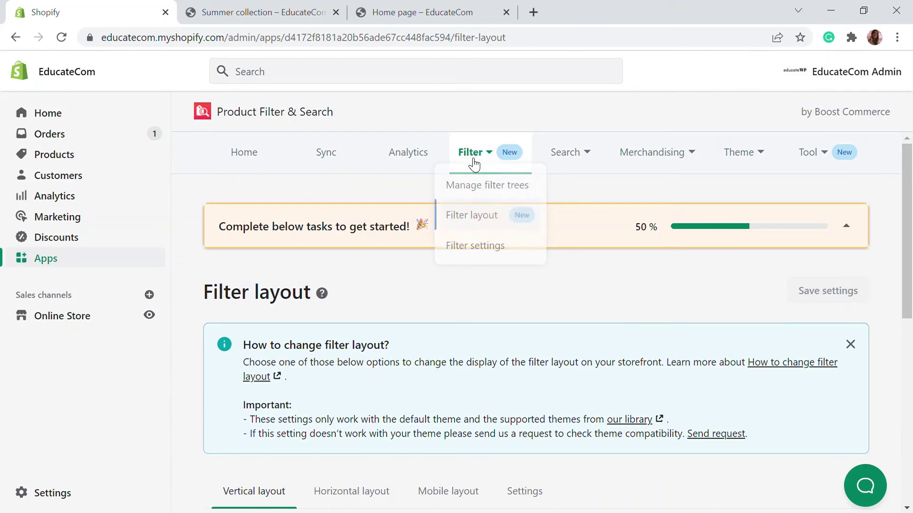
{"action": "left_click", "coordinate": [493, 244]}
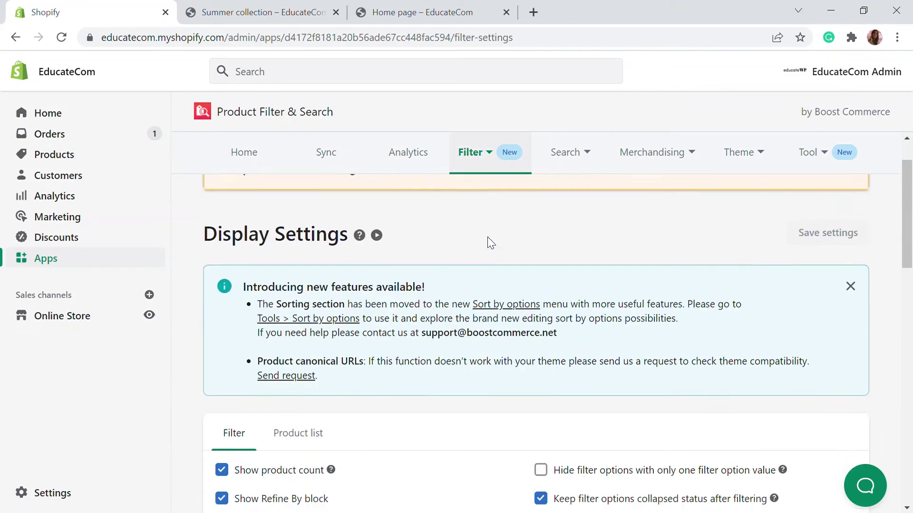
{"action": "scroll", "coordinate": [488, 242], "scroll_direction": "down", "scroll_amount": 1}
{"action": "scroll", "coordinate": [489, 242], "scroll_direction": "down", "scroll_amount": 2}
{"action": "scroll", "coordinate": [306, 295], "scroll_direction": "down", "scroll_amount": 2}
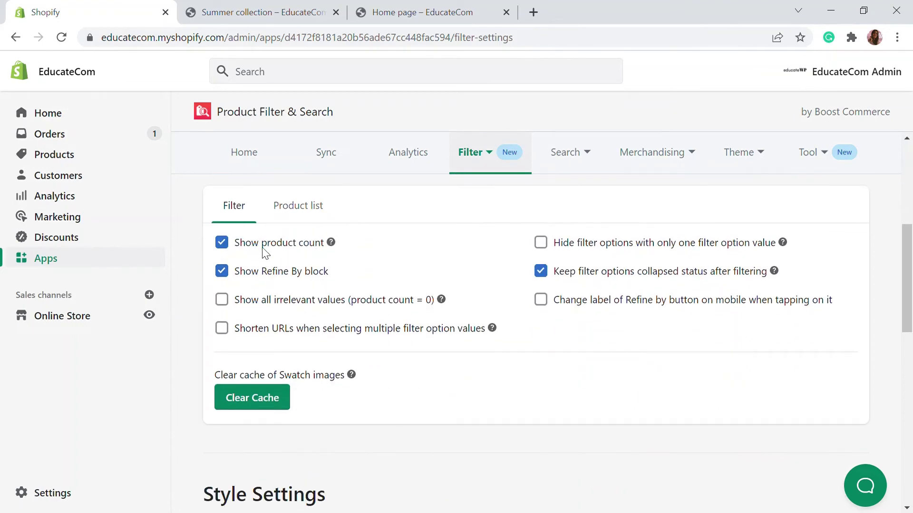
{"action": "left_click", "coordinate": [223, 244]}
Review the style settings for the filter title and the mobile button, including their previews.
{"action": "scroll", "coordinate": [707, 271], "scroll_direction": "down", "scroll_amount": 3}
{"action": "scroll", "coordinate": [687, 293], "scroll_direction": "up", "scroll_amount": 2}
{"action": "scroll", "coordinate": [689, 295], "scroll_direction": "down", "scroll_amount": 4}
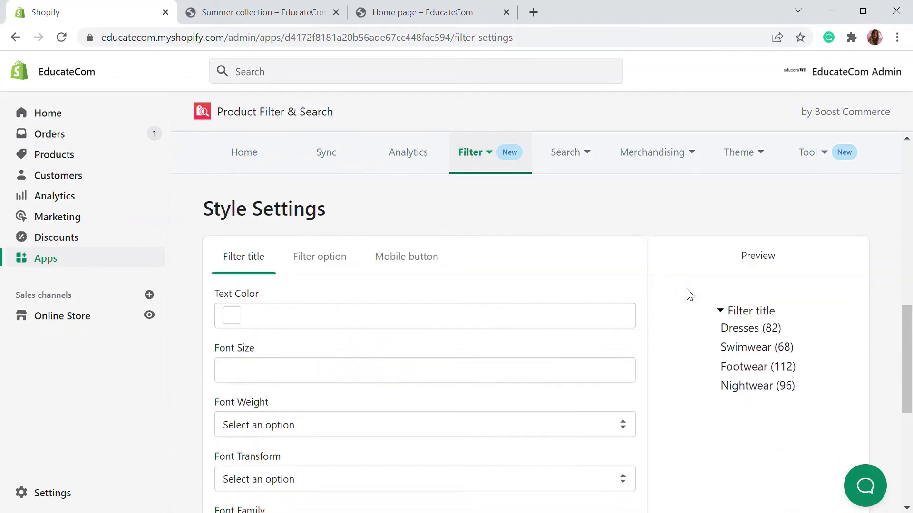
{"action": "scroll", "coordinate": [335, 311], "scroll_direction": "down", "scroll_amount": 2}
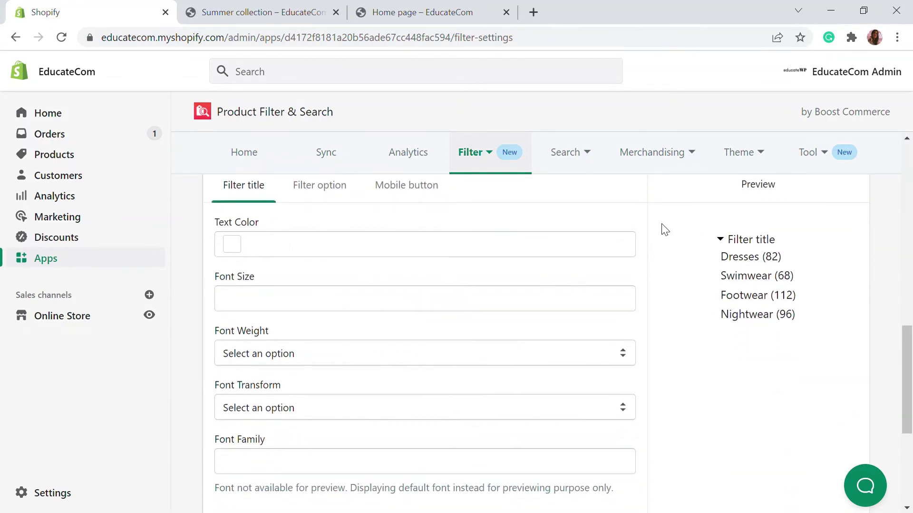
{"action": "scroll", "coordinate": [731, 471], "scroll_direction": "down", "scroll_amount": 4}
{"action": "scroll", "coordinate": [711, 305], "scroll_direction": "up", "scroll_amount": 5}
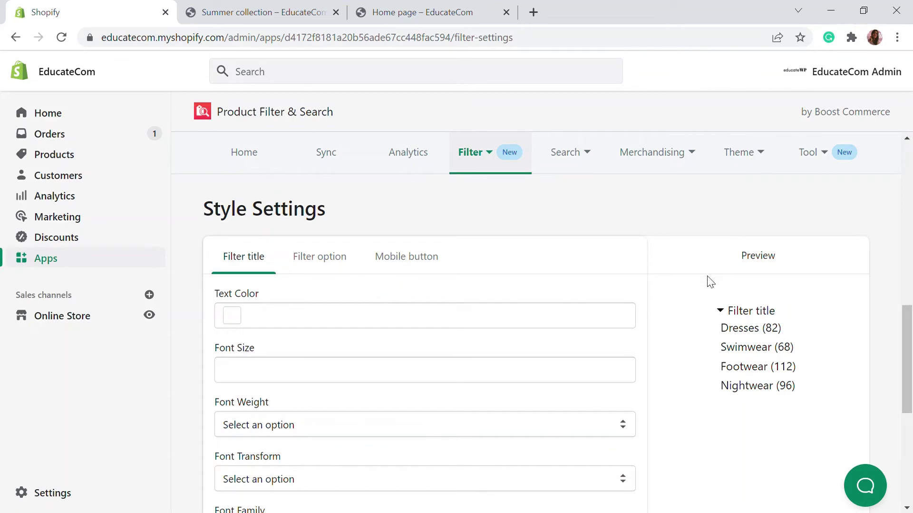
{"action": "scroll", "coordinate": [710, 282], "scroll_direction": "up", "scroll_amount": 2}
{"action": "left_click", "coordinate": [375, 327]}
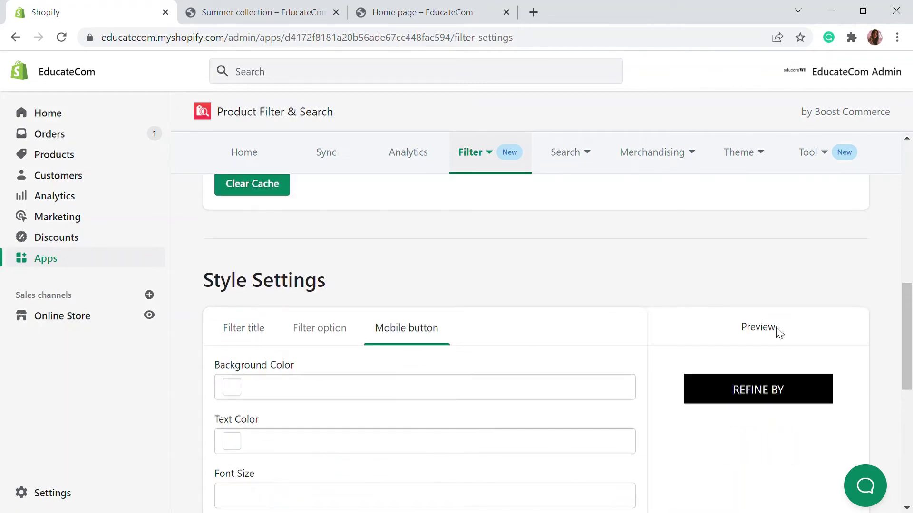
{"action": "scroll", "coordinate": [468, 350], "scroll_direction": "down", "scroll_amount": 3}
{"action": "scroll", "coordinate": [469, 351], "scroll_direction": "up", "scroll_amount": 10}
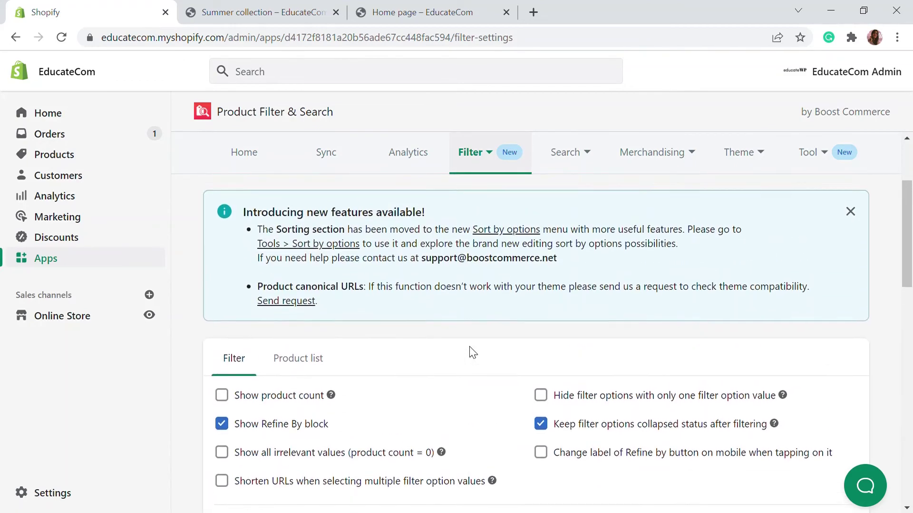
Save the changed filter display settings.
{"action": "scroll", "coordinate": [471, 352], "scroll_direction": "down", "scroll_amount": 3}
{"action": "scroll", "coordinate": [470, 352], "scroll_direction": "up", "scroll_amount": 5}
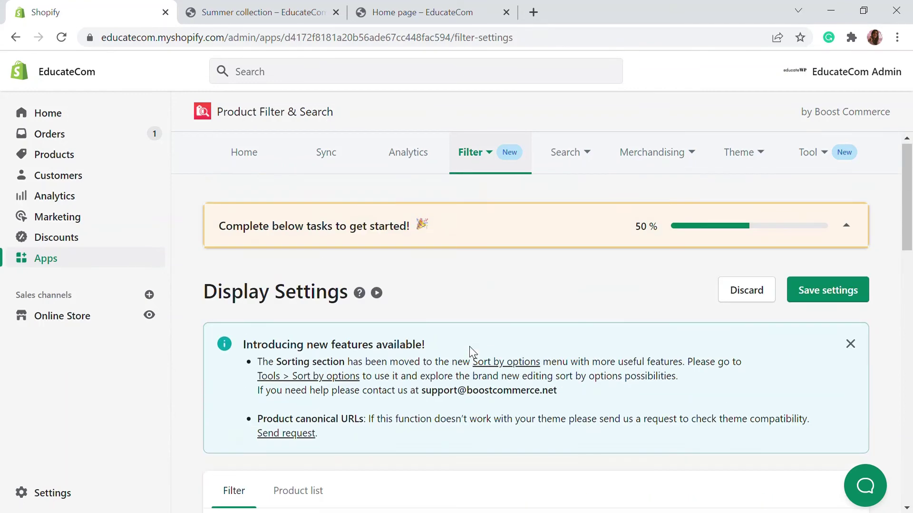
{"action": "left_click", "coordinate": [811, 298]}
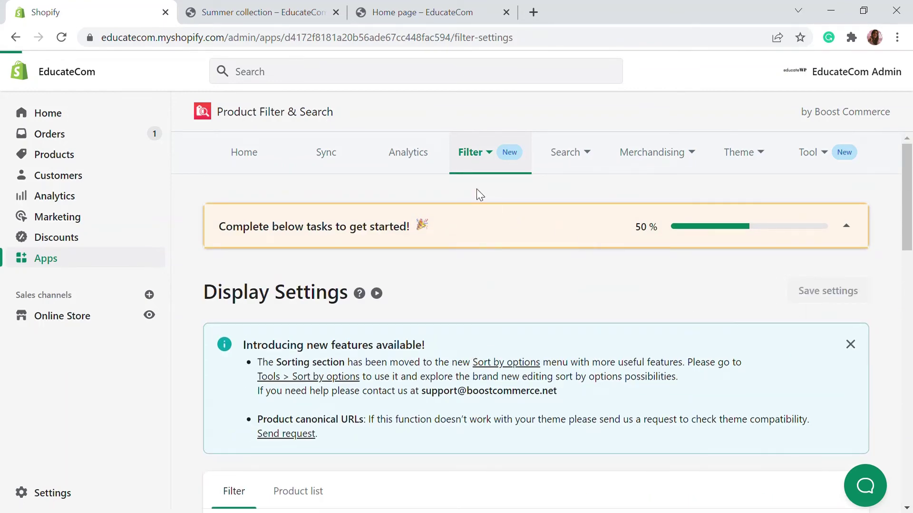
Return to the filter app's home page and open the theme setup for enabling filter trees on the store.
{"action": "left_click", "coordinate": [254, 160]}
{"action": "scroll", "coordinate": [447, 267], "scroll_direction": "down", "scroll_amount": 5}
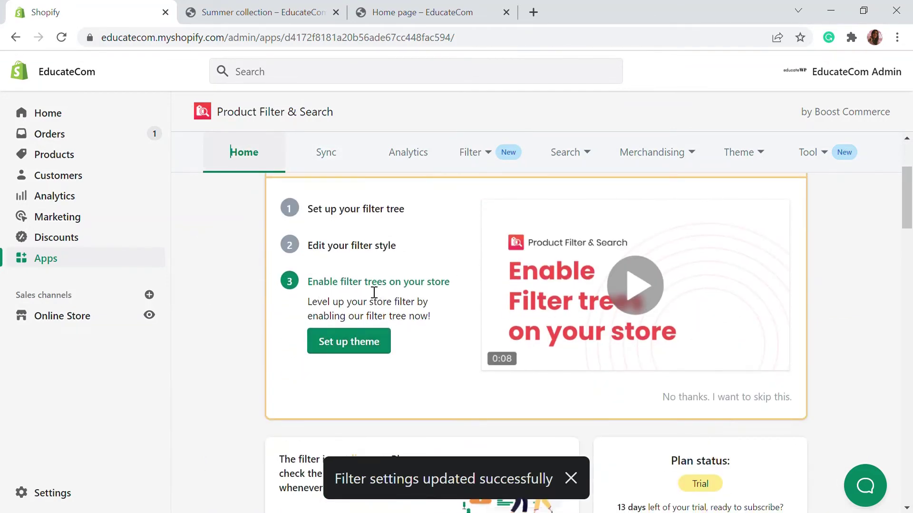
{"action": "left_click", "coordinate": [390, 346]}
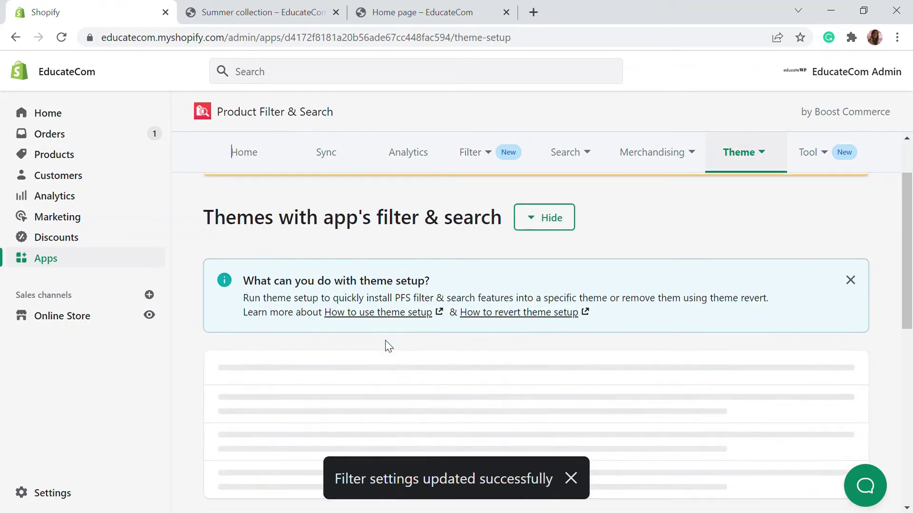
Check the actions available for the Boost live theme and start setting up a new theme for filter and search.
{"action": "scroll", "coordinate": [388, 346], "scroll_direction": "down", "scroll_amount": 1}
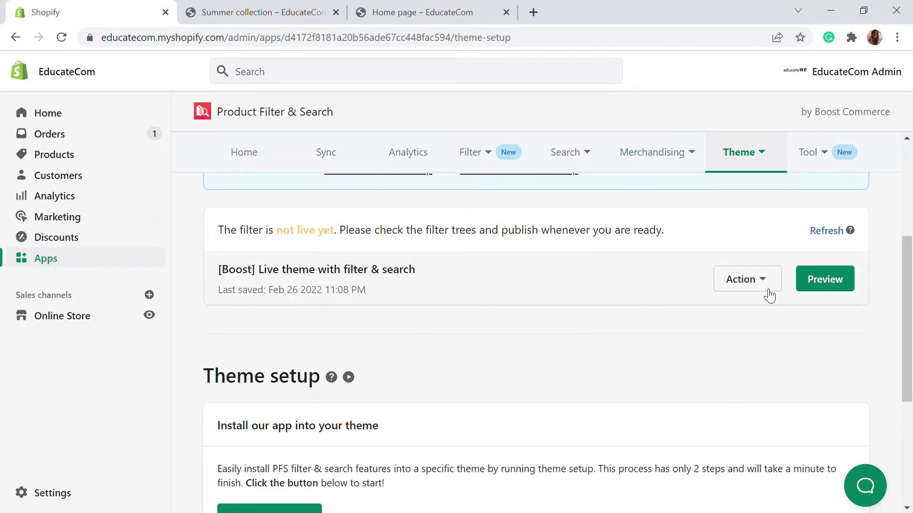
{"action": "left_click", "coordinate": [736, 285]}
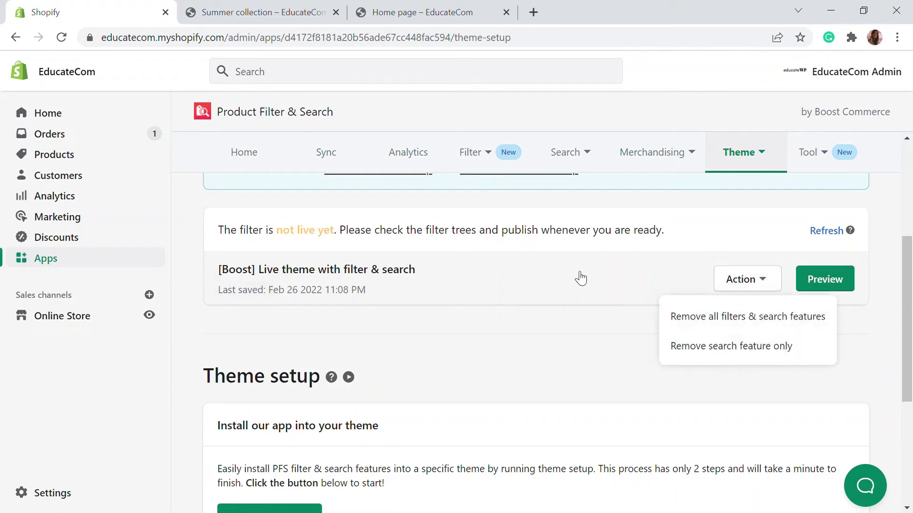
{"action": "scroll", "coordinate": [523, 333], "scroll_direction": "down", "scroll_amount": 5}
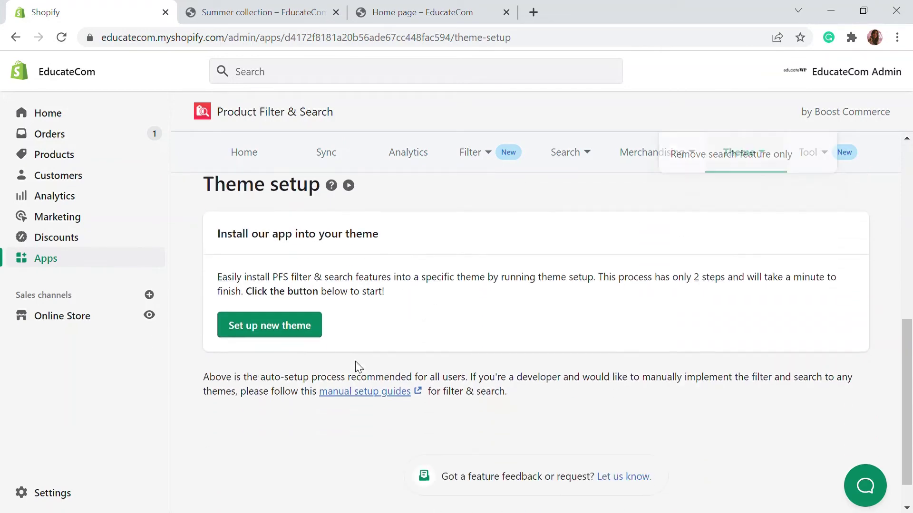
{"action": "left_click", "coordinate": [303, 307]}
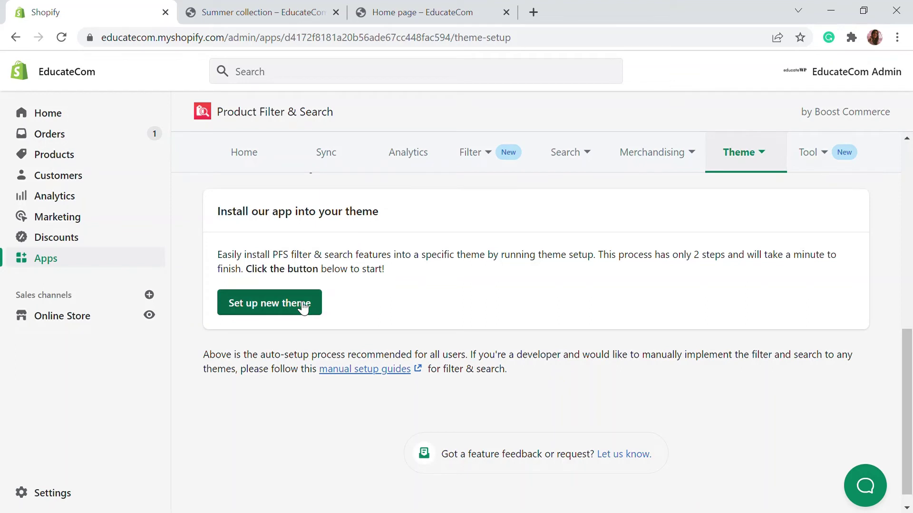
{"action": "left_click", "coordinate": [303, 335]}
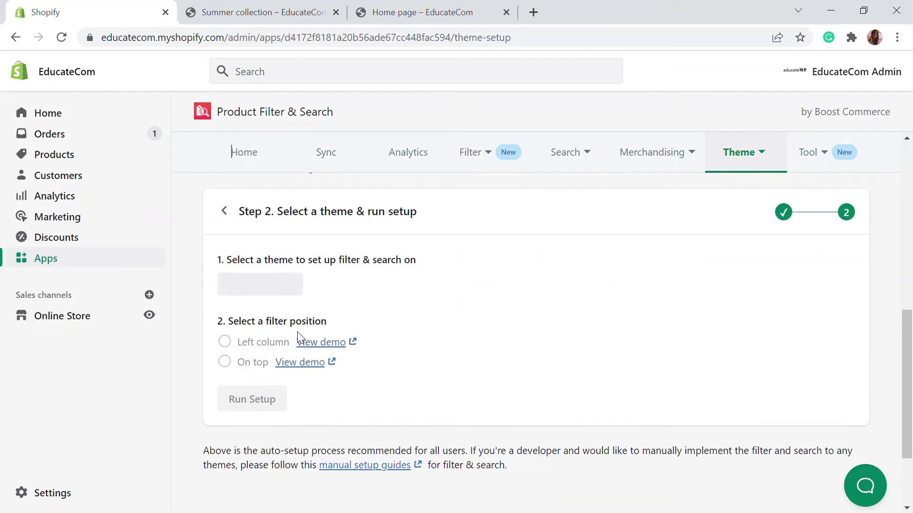
Run the filter setup on the live Debut theme with the filter in the left column, confirming the live-theme warning.
{"action": "left_click", "coordinate": [276, 287]}
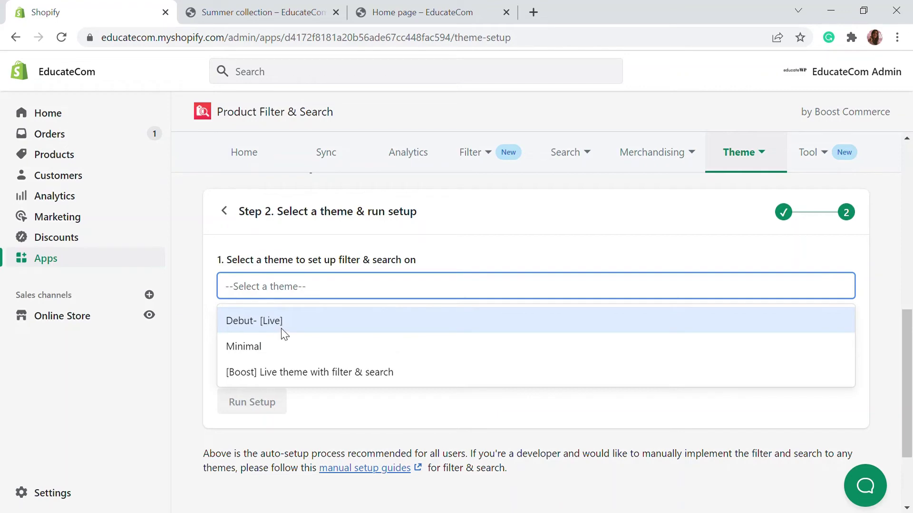
{"action": "left_click", "coordinate": [265, 328]}
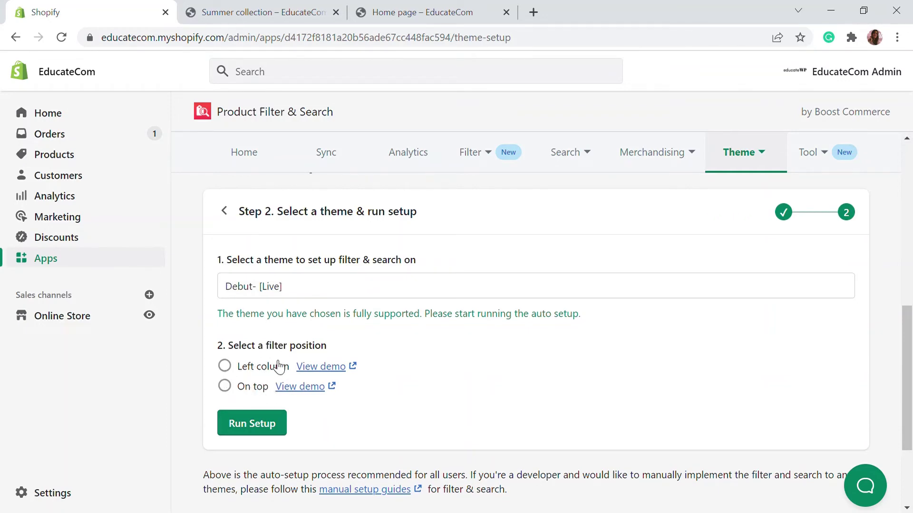
{"action": "left_click", "coordinate": [236, 374]}
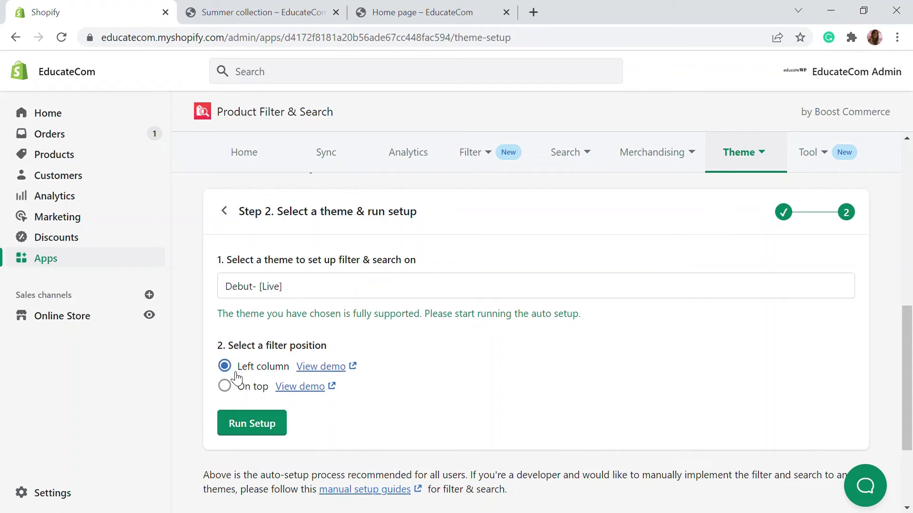
{"action": "left_click", "coordinate": [261, 427]}
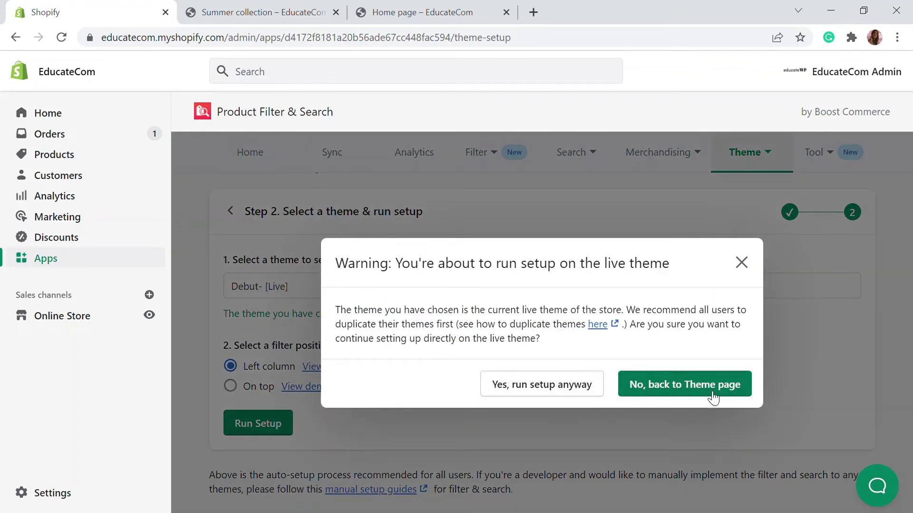
{"action": "left_click", "coordinate": [572, 388]}
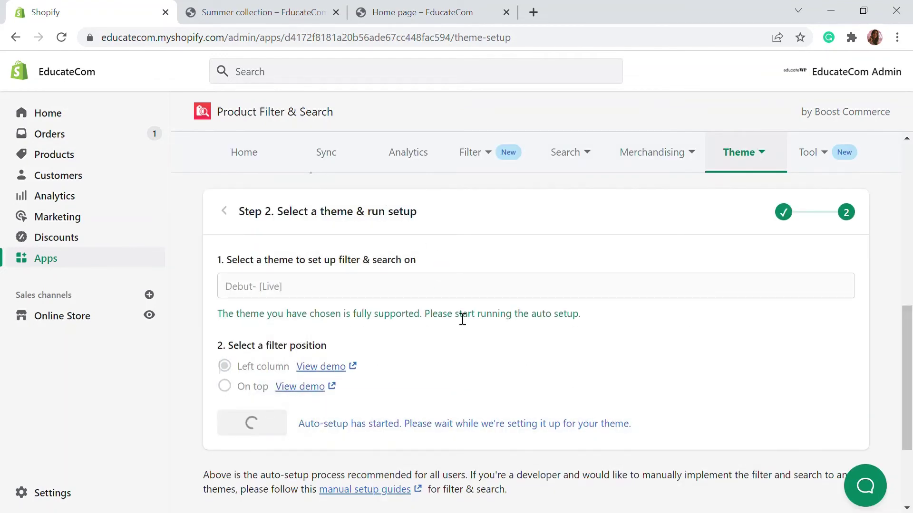
Preview the store's products page, look through the product type list, and filter by Men's Pants and Men's Shoes.
{"action": "left_click", "coordinate": [271, 306]}
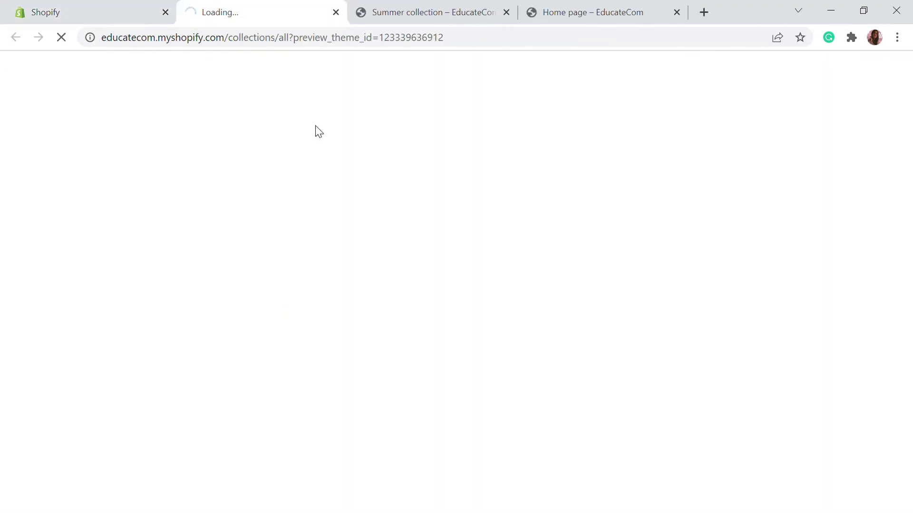
{"action": "scroll", "coordinate": [285, 171], "scroll_direction": "down", "scroll_amount": 3}
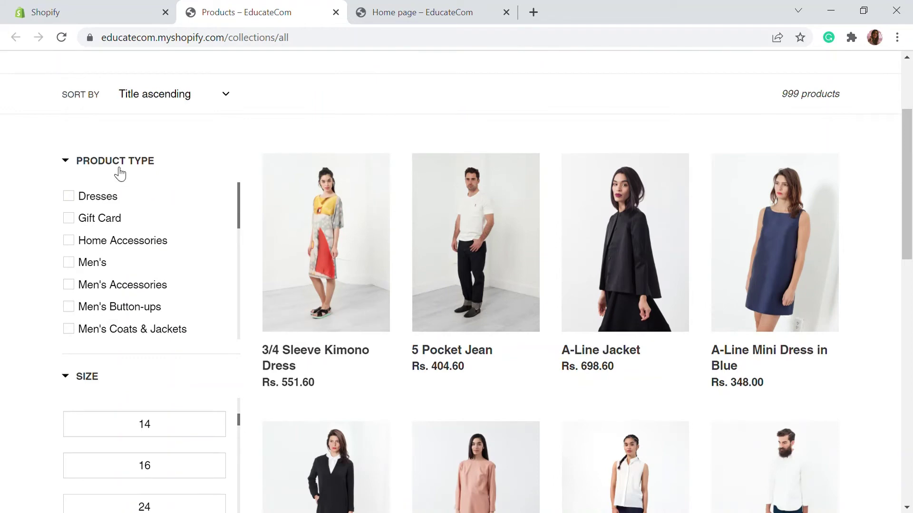
{"action": "scroll", "coordinate": [126, 225], "scroll_direction": "down", "scroll_amount": 1}
{"action": "scroll", "coordinate": [126, 225], "scroll_direction": "down", "scroll_amount": 3}
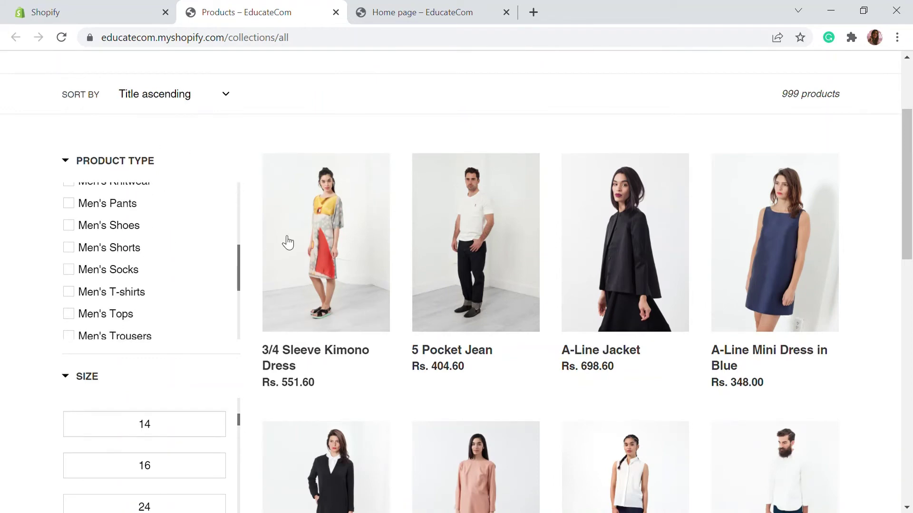
{"action": "scroll", "coordinate": [266, 255], "scroll_direction": "down", "scroll_amount": 3}
{"action": "scroll", "coordinate": [143, 323], "scroll_direction": "down", "scroll_amount": 3}
{"action": "scroll", "coordinate": [275, 339], "scroll_direction": "down", "scroll_amount": 1}
{"action": "mouse_move", "coordinate": [234, 454]}
{"action": "left_mouse_down"}
{"action": "mouse_move", "coordinate": [185, 455]}
{"action": "mouse_move", "coordinate": [234, 454]}
{"action": "left_mouse_up"}
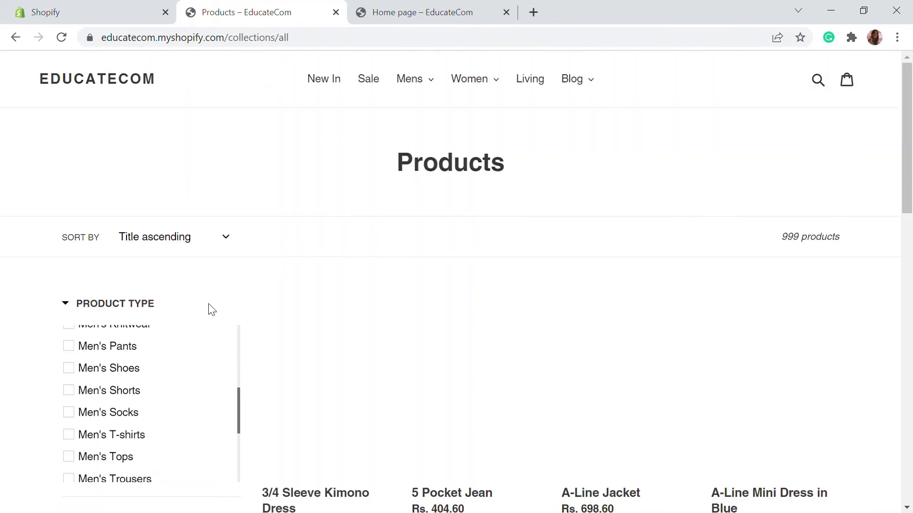
{"action": "left_click", "coordinate": [70, 369]}
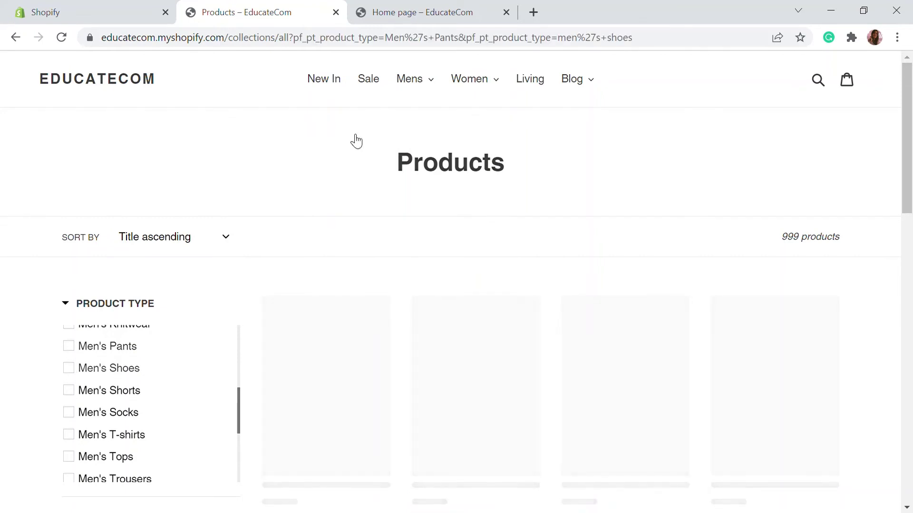
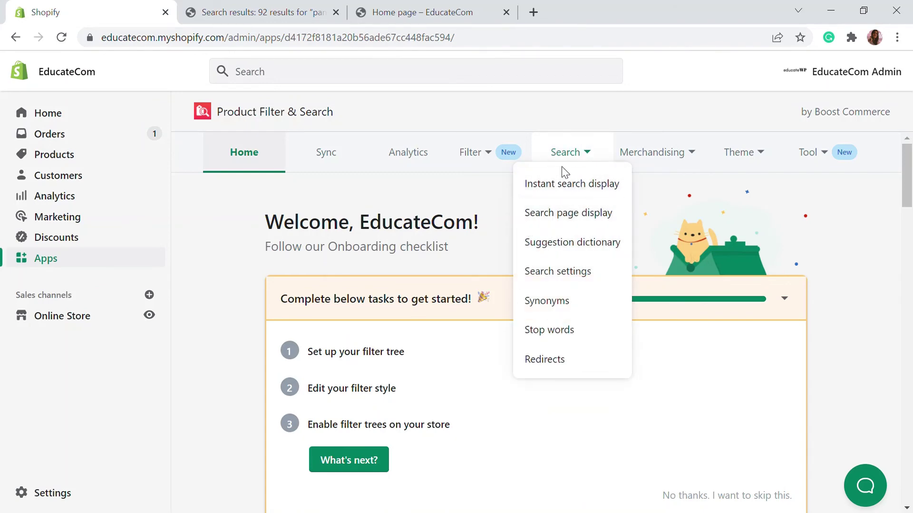
Open the instant search display settings and choose the One Column layout for the search widget.
{"action": "left_click", "coordinate": [562, 186]}
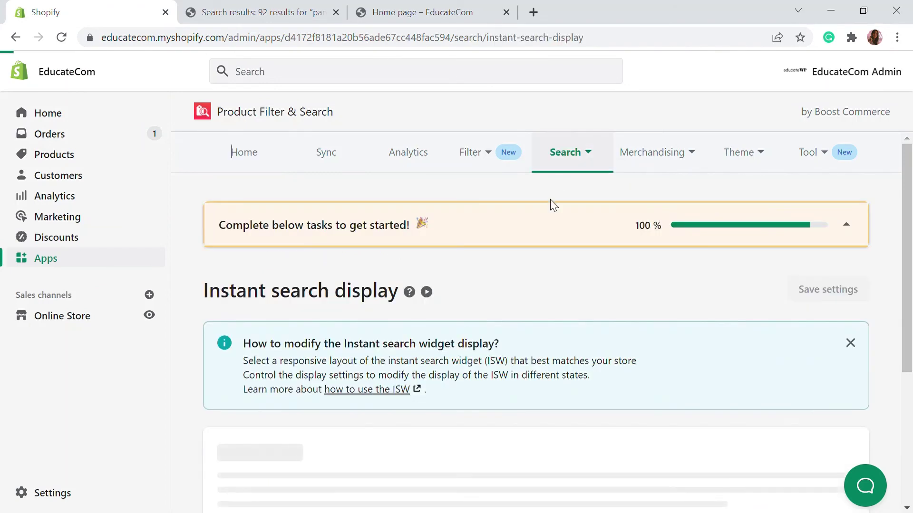
{"action": "scroll", "coordinate": [552, 232], "scroll_direction": "down", "scroll_amount": 3}
{"action": "scroll", "coordinate": [552, 233], "scroll_direction": "down", "scroll_amount": 2}
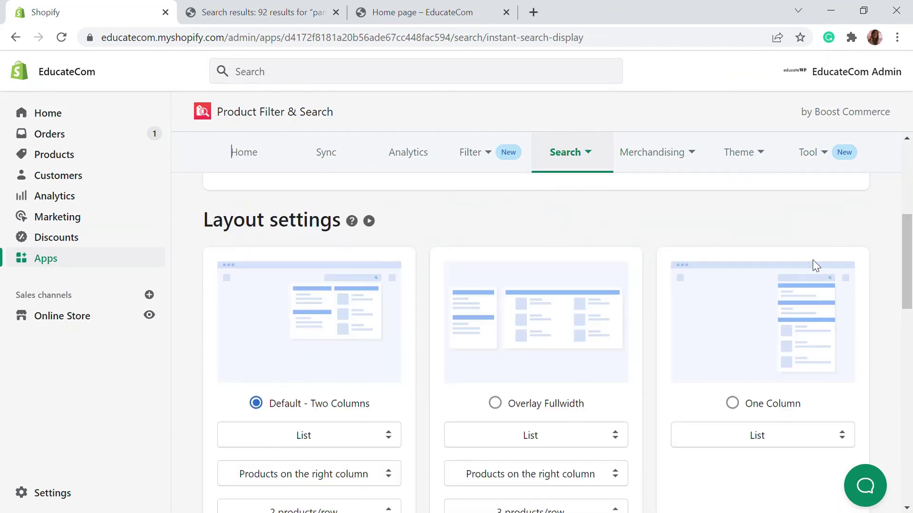
{"action": "scroll", "coordinate": [277, 388], "scroll_direction": "down", "scroll_amount": 2}
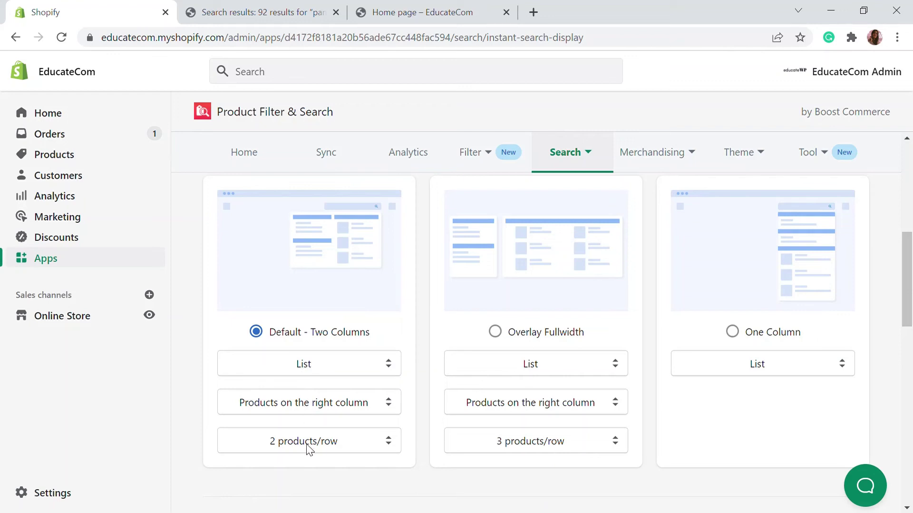
{"action": "left_click", "coordinate": [734, 335]}
{"action": "scroll", "coordinate": [706, 434], "scroll_direction": "down", "scroll_amount": 2}
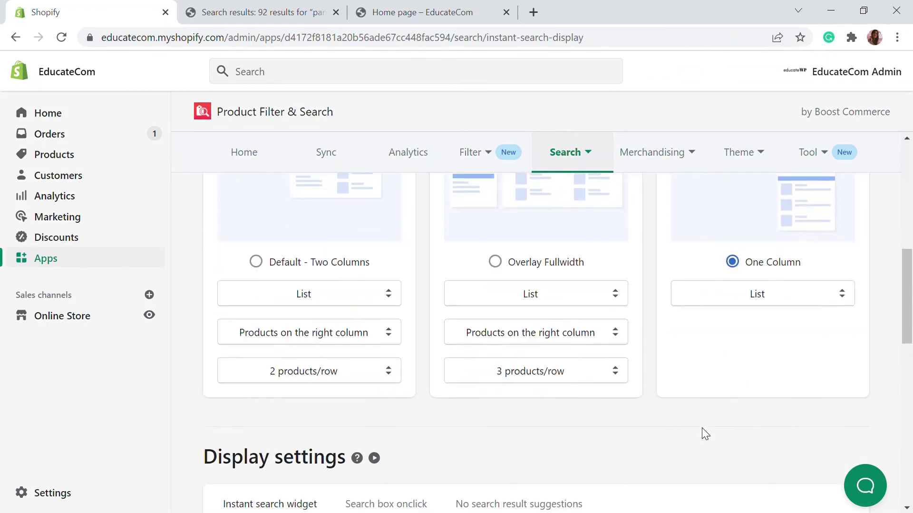
Turn off the Blog & Pages content type for the instant search widget.
{"action": "scroll", "coordinate": [705, 433], "scroll_direction": "down", "scroll_amount": 8}
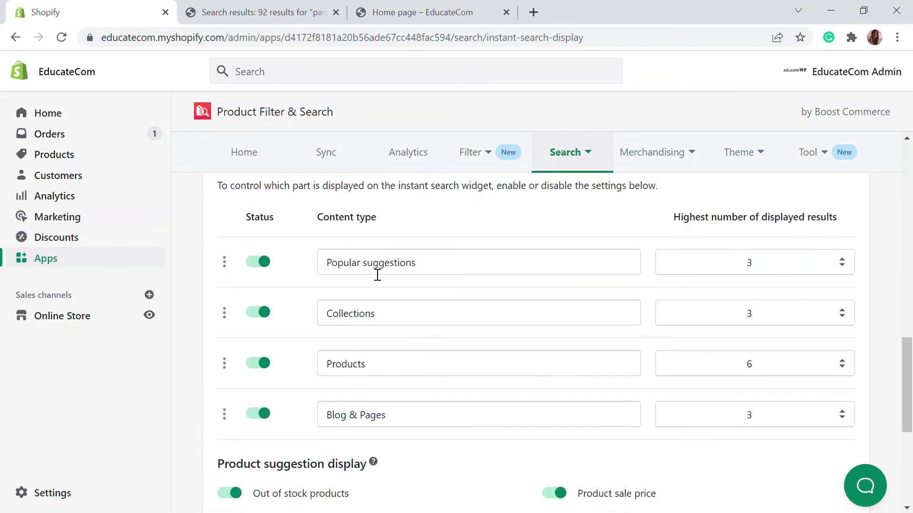
{"action": "scroll", "coordinate": [280, 311], "scroll_direction": "up", "scroll_amount": 2}
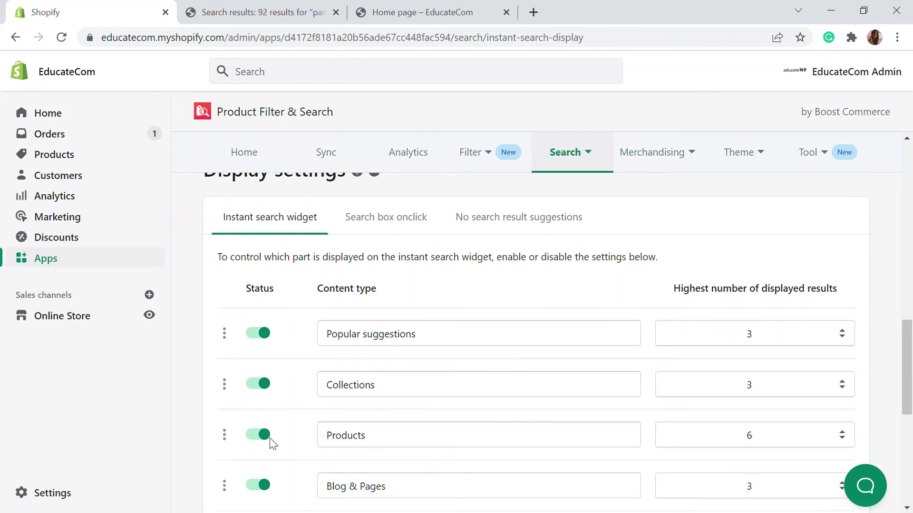
{"action": "scroll", "coordinate": [279, 452], "scroll_direction": "down", "scroll_amount": 2}
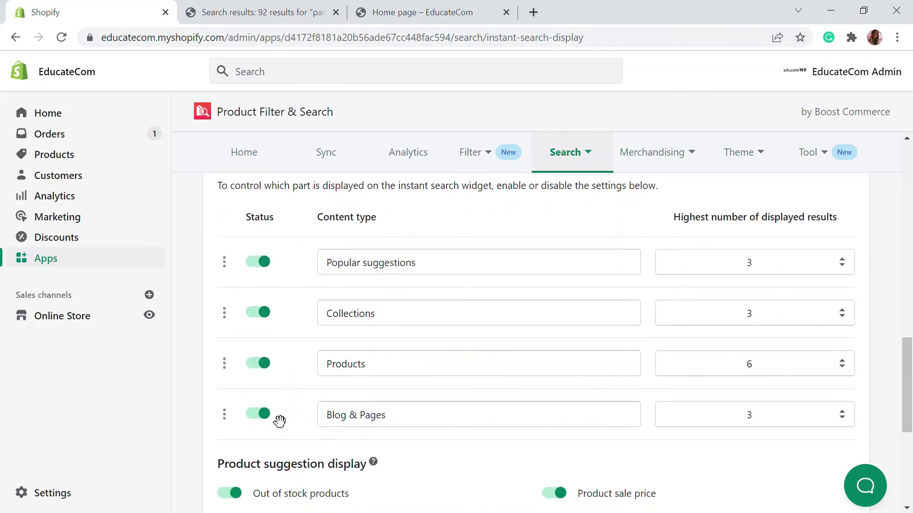
{"action": "scroll", "coordinate": [279, 422], "scroll_direction": "up", "scroll_amount": 2}
{"action": "scroll", "coordinate": [279, 422], "scroll_direction": "down", "scroll_amount": 2}
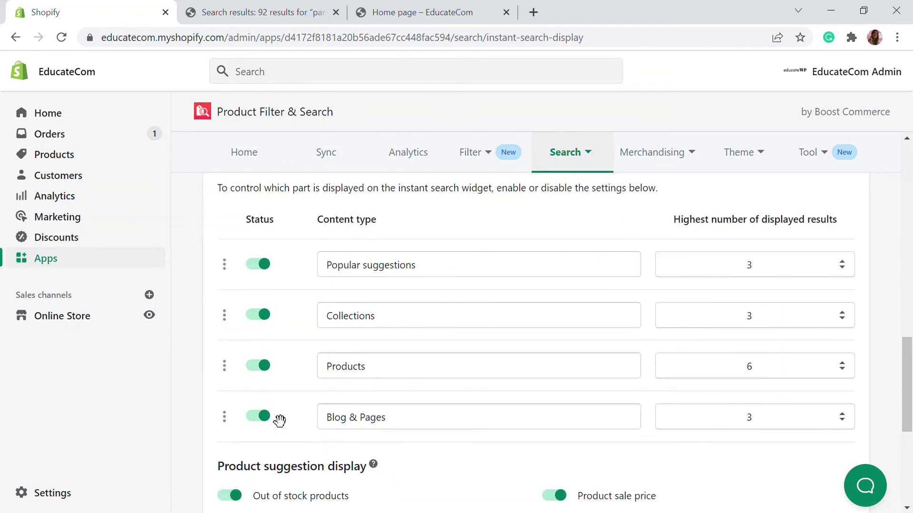
{"action": "left_click", "coordinate": [264, 413]}
{"action": "scroll", "coordinate": [450, 371], "scroll_direction": "up", "scroll_amount": 10}
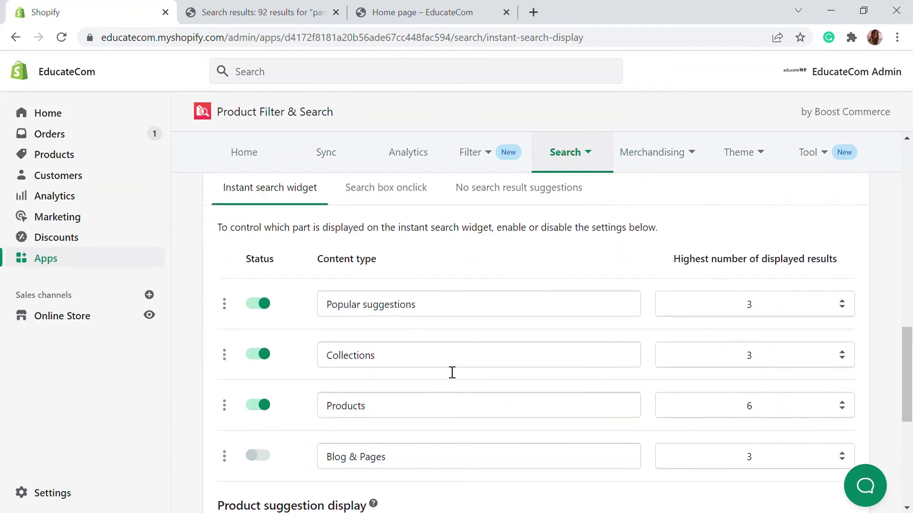
Turn off Out of stock products, Product vendor and Product SKU in the product suggestion display.
{"action": "scroll", "coordinate": [304, 317], "scroll_direction": "down", "scroll_amount": 4}
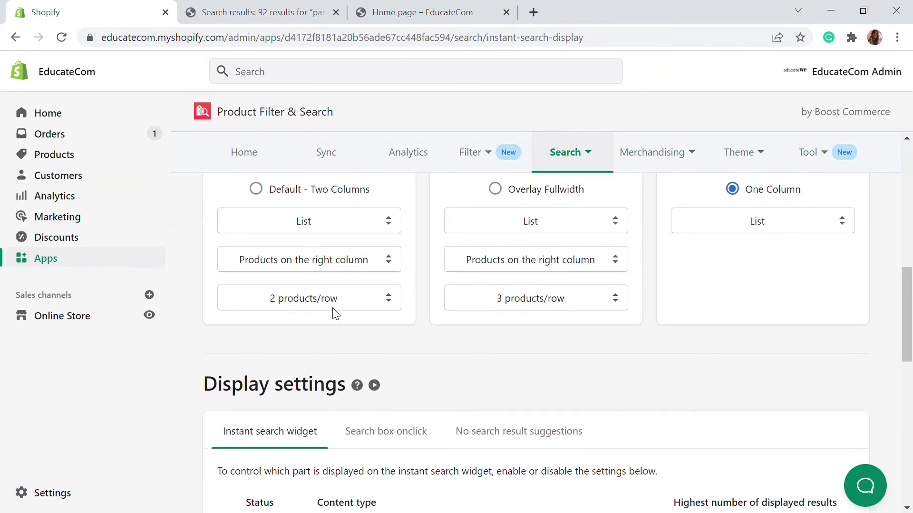
{"action": "scroll", "coordinate": [331, 312], "scroll_direction": "down", "scroll_amount": 6}
{"action": "scroll", "coordinate": [332, 313], "scroll_direction": "down", "scroll_amount": 2}
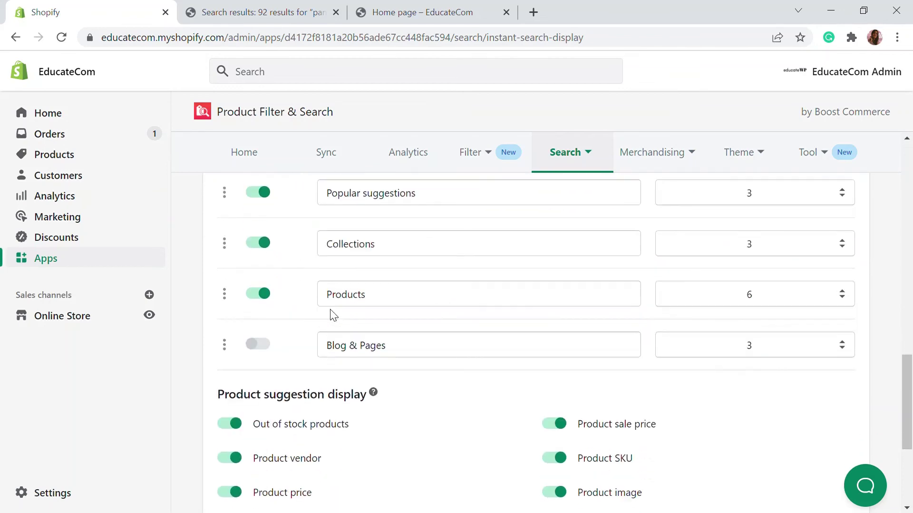
{"action": "scroll", "coordinate": [332, 313], "scroll_direction": "up", "scroll_amount": 2}
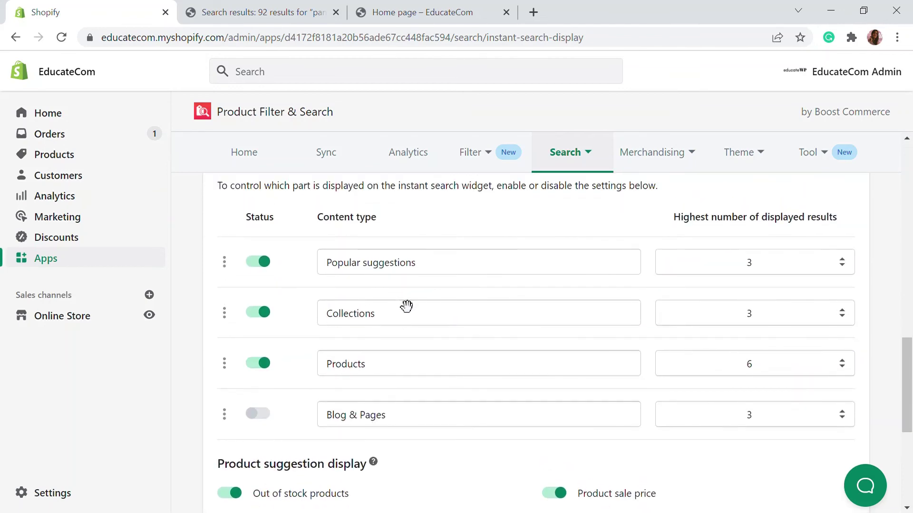
{"action": "scroll", "coordinate": [407, 306], "scroll_direction": "down", "scroll_amount": 2}
{"action": "scroll", "coordinate": [408, 310], "scroll_direction": "up", "scroll_amount": 2}
{"action": "scroll", "coordinate": [367, 351], "scroll_direction": "down", "scroll_amount": 4}
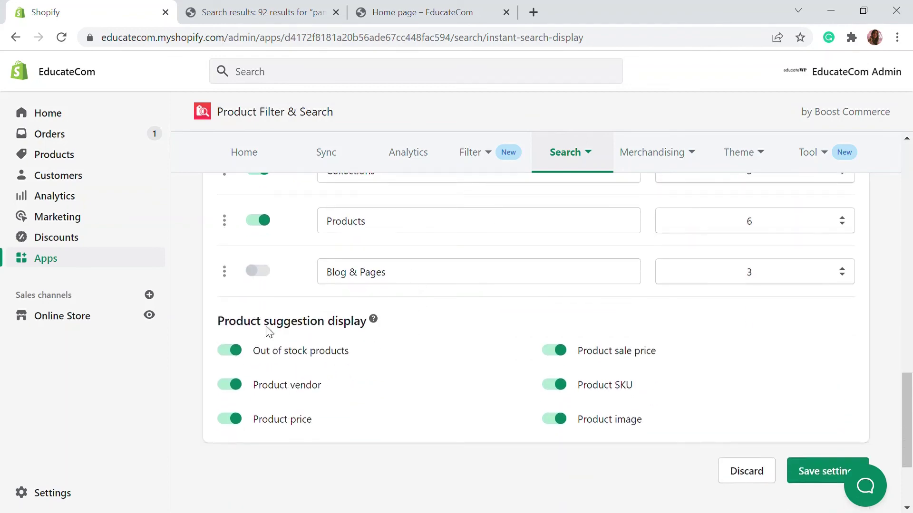
{"action": "left_click", "coordinate": [238, 352]}
{"action": "left_click", "coordinate": [242, 385]}
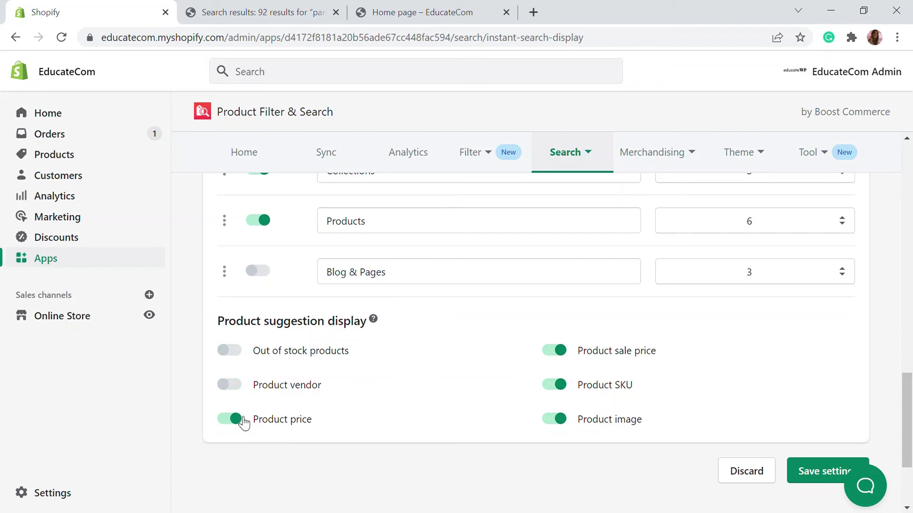
{"action": "left_click", "coordinate": [555, 385]}
Save the changed instant search display settings.
{"action": "scroll", "coordinate": [663, 375], "scroll_direction": "up", "scroll_amount": 12}
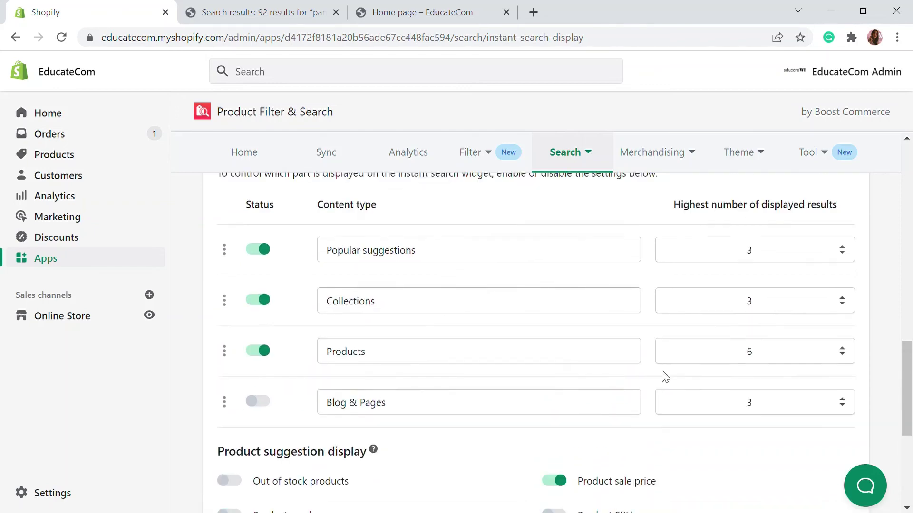
{"action": "scroll", "coordinate": [695, 287], "scroll_direction": "up", "scroll_amount": 5}
{"action": "left_click", "coordinate": [565, 152]}
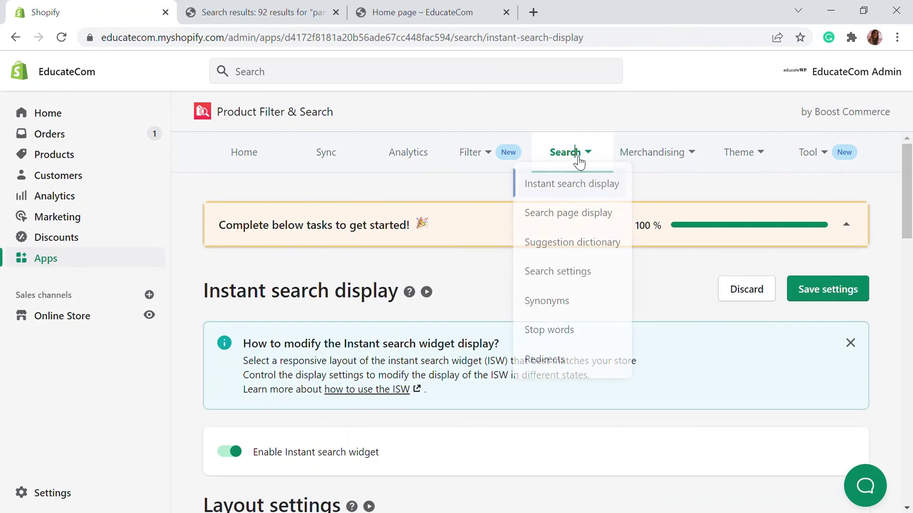
{"action": "left_click", "coordinate": [850, 287]}
Open the search page display settings and compare the Products label with its heading on the storefront's search results page.
{"action": "mouse_move", "coordinate": [564, 152]}
{"action": "left_click", "coordinate": [562, 216]}
{"action": "scroll", "coordinate": [571, 246], "scroll_direction": "down", "scroll_amount": 5}
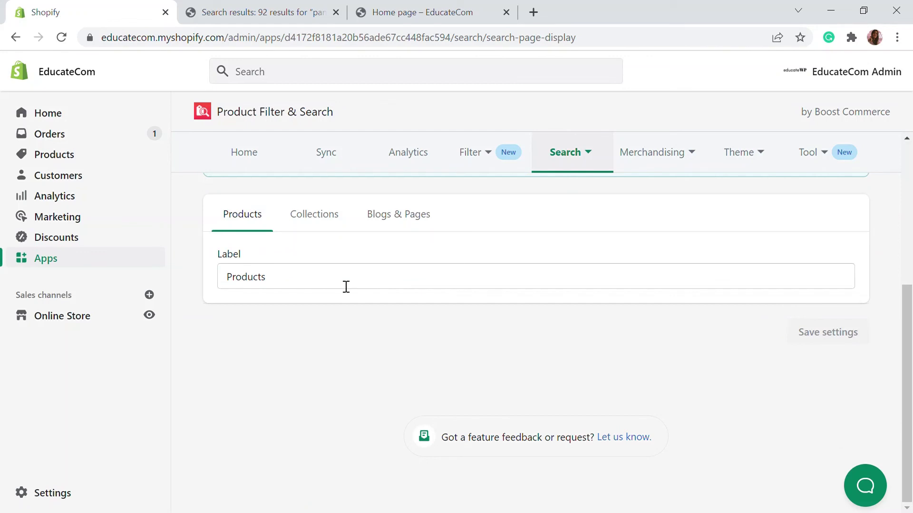
{"action": "left_click", "coordinate": [278, 11]}
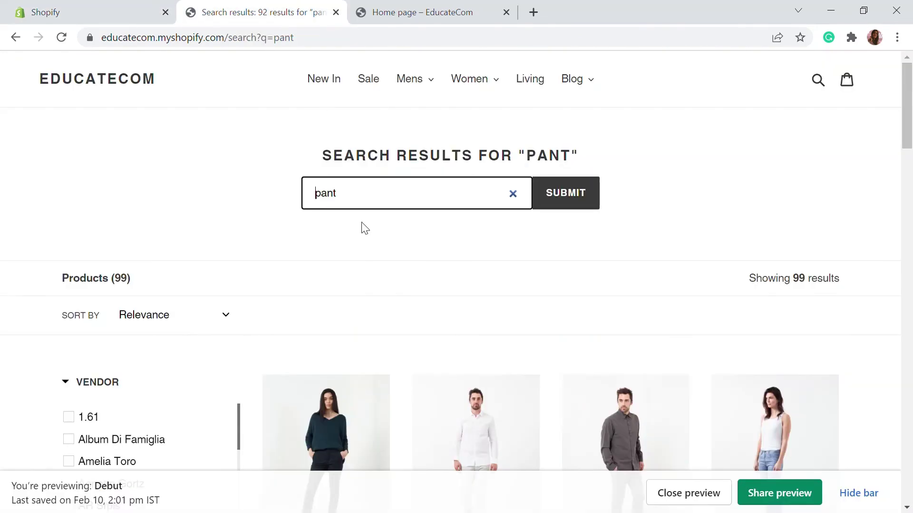
{"action": "left_click_drag", "start_coordinate": [139, 280], "coordinate": [63, 276]}
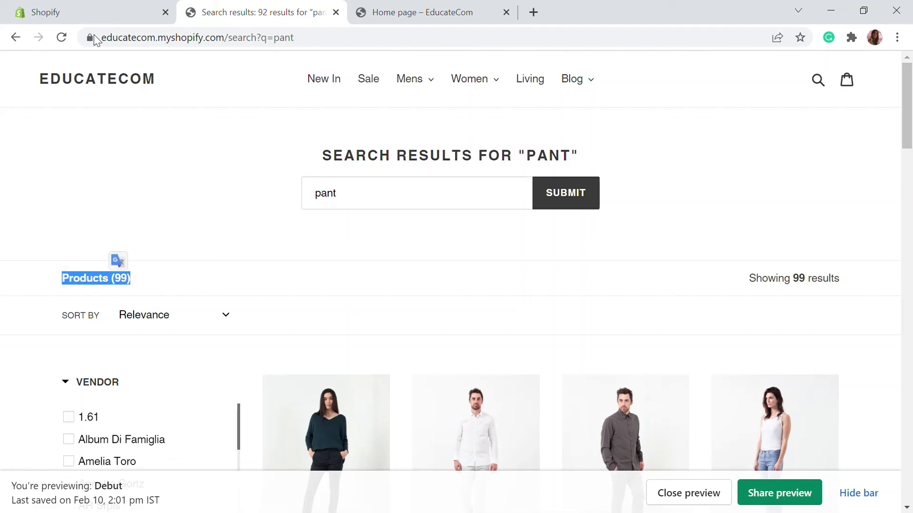
Enable displaying collections results on the search page in the app's search page display settings and save the settings.
{"action": "left_click", "coordinate": [86, 14]}
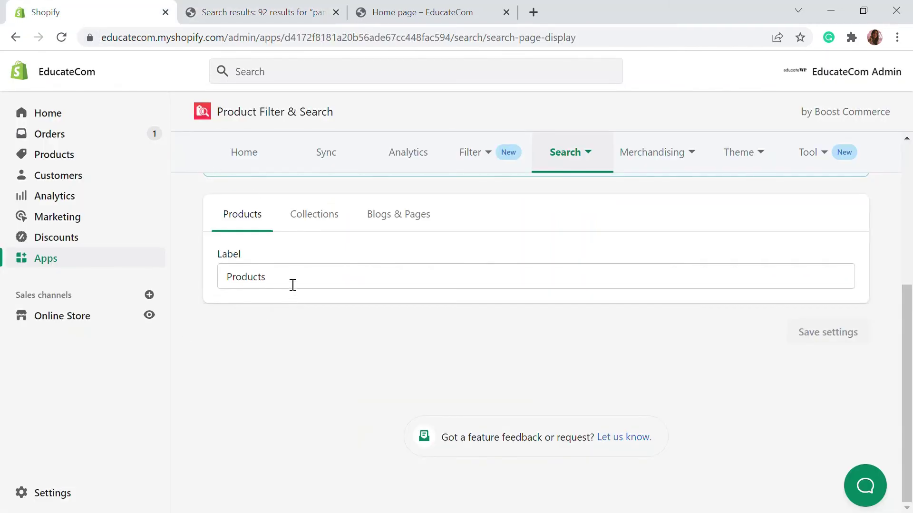
{"action": "double_click", "coordinate": [233, 282]}
{"action": "left_click", "coordinate": [272, 286]}
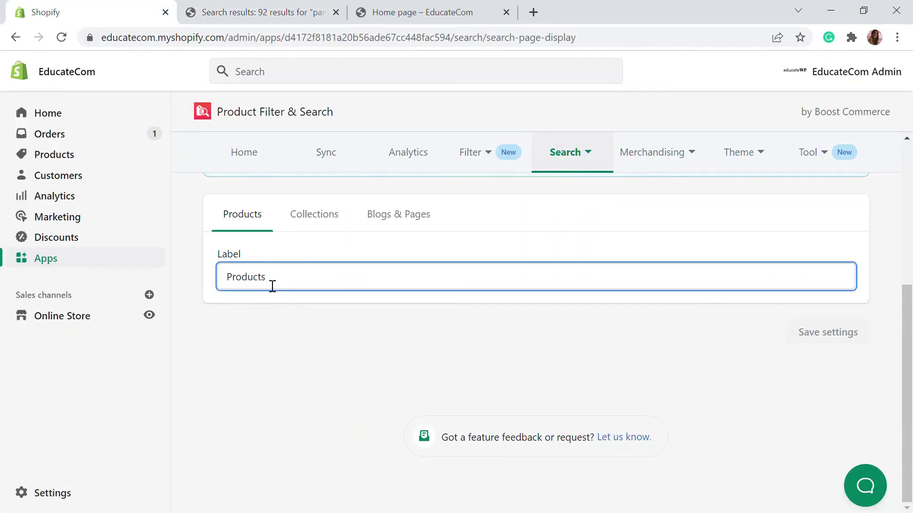
{"action": "left_click", "coordinate": [300, 227]}
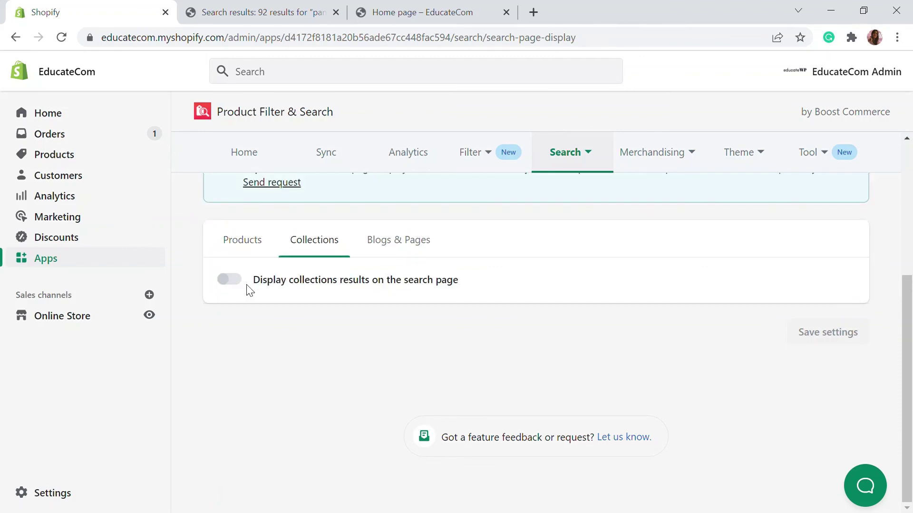
{"action": "left_click", "coordinate": [230, 280]}
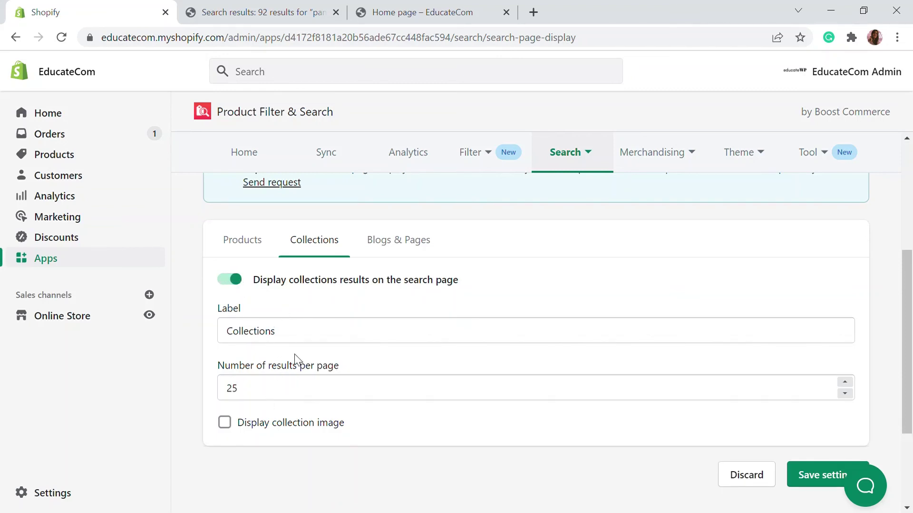
{"action": "left_click", "coordinate": [811, 483]}
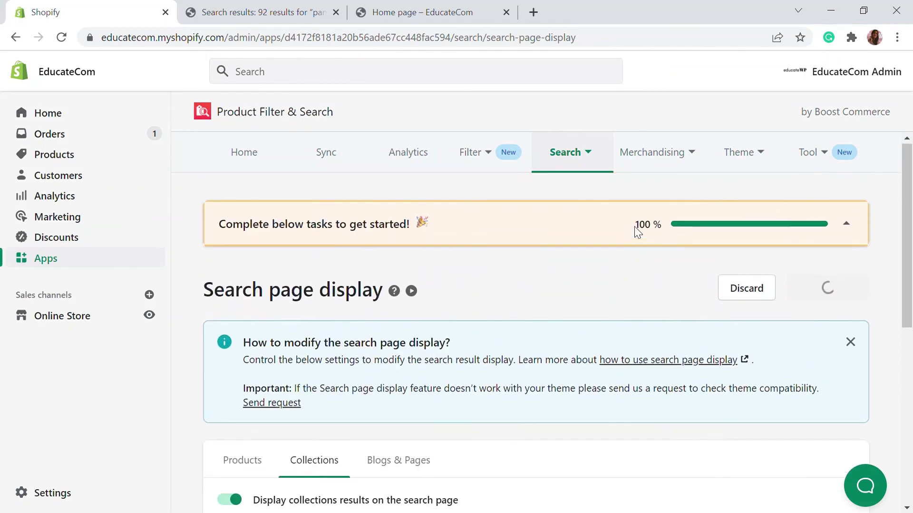
Reload the storefront search results page, enter "Dress" in its search box and review the suggested collections and products.
{"action": "left_click", "coordinate": [261, 13]}
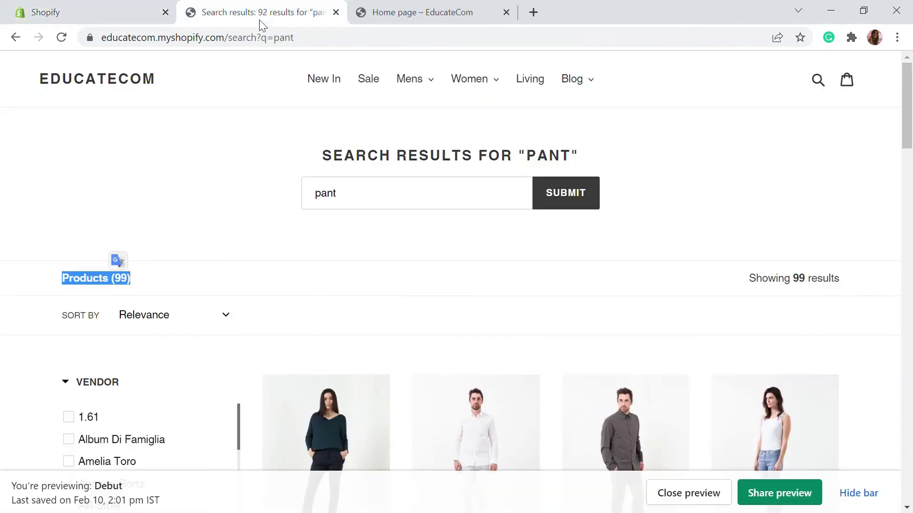
{"action": "left_click", "coordinate": [61, 37]}
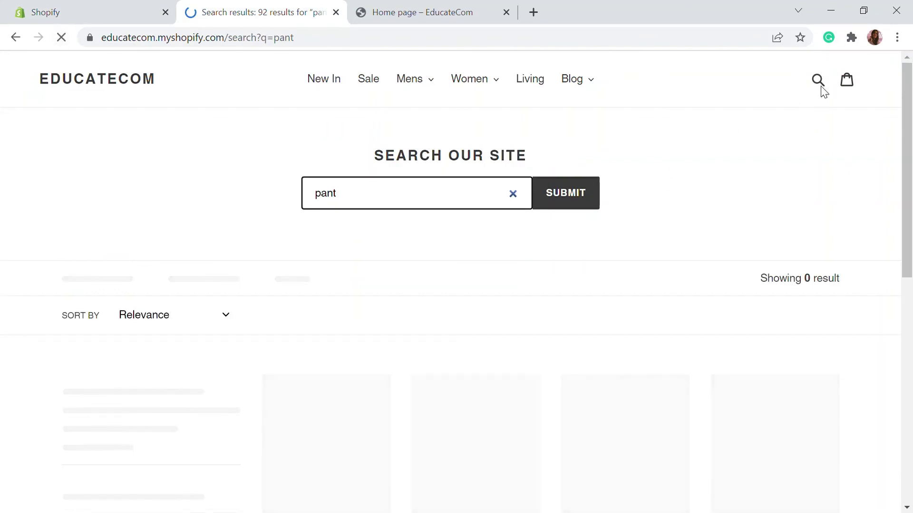
{"action": "left_click", "coordinate": [820, 87]}
{"action": "left_click", "coordinate": [368, 196]}
{"action": "left_click", "coordinate": [379, 198]}
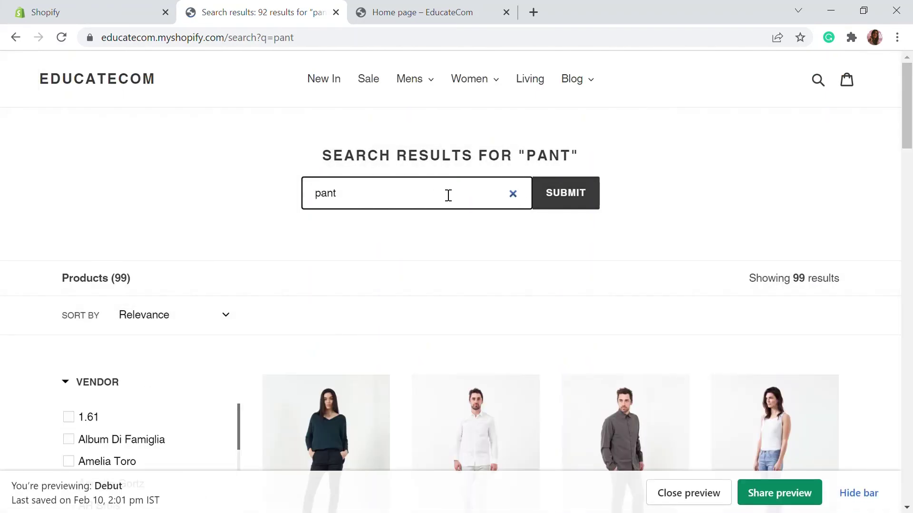
{"action": "key", "text": "ctrl+a"}
{"action": "type", "text": "D"}
{"action": "key", "text": "BackSpace"}
{"action": "type", "text": "Dre"}
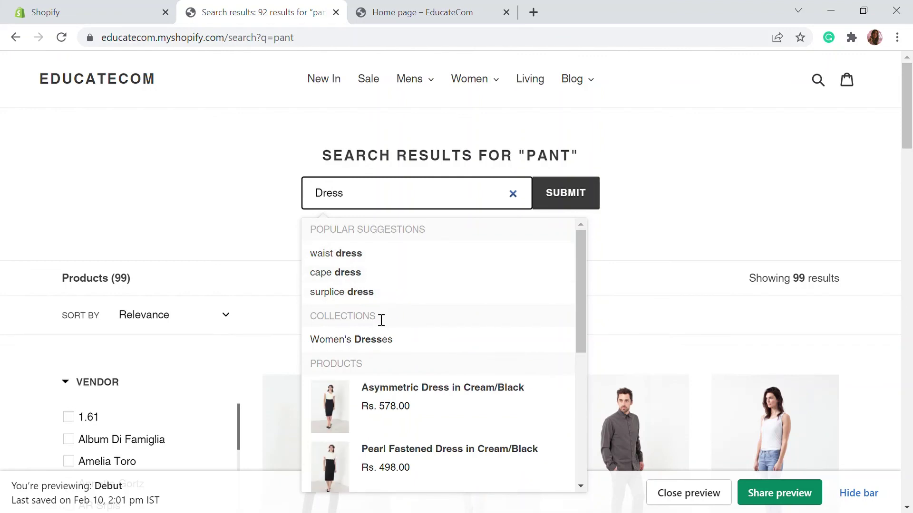
{"action": "scroll", "coordinate": [389, 332], "scroll_direction": "down", "scroll_amount": 10}
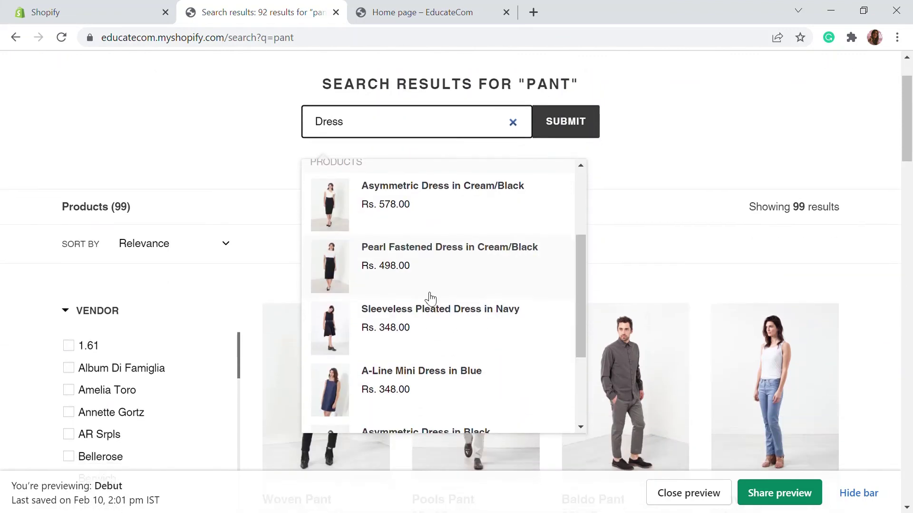
{"action": "scroll", "coordinate": [439, 309], "scroll_direction": "up", "scroll_amount": 10}
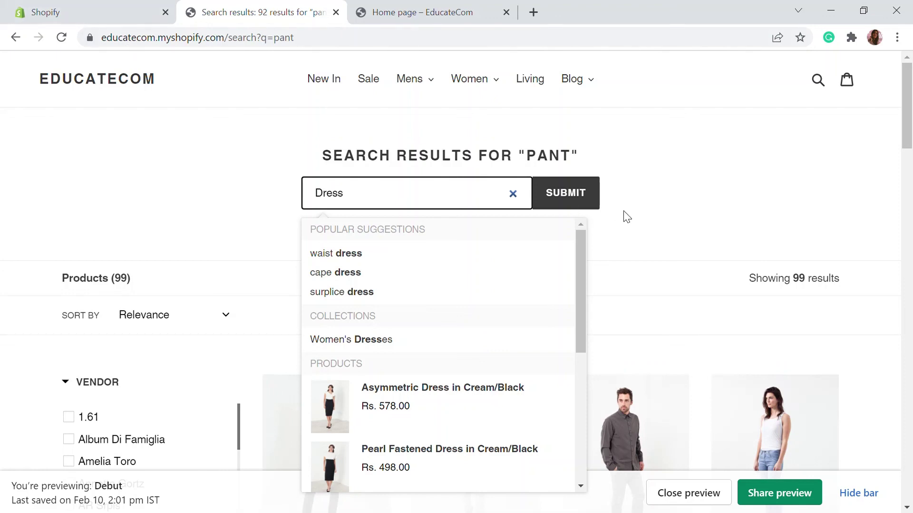
Return to the Product Filter & Search app, view its Sync page and examine the Analytics page's sales, filter click and search metrics.
{"action": "left_click", "coordinate": [96, 13]}
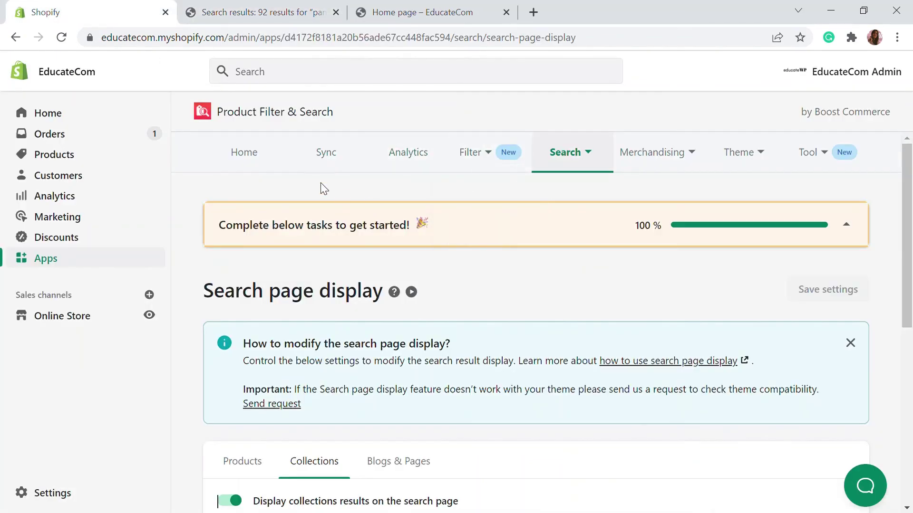
{"action": "left_click", "coordinate": [327, 163]}
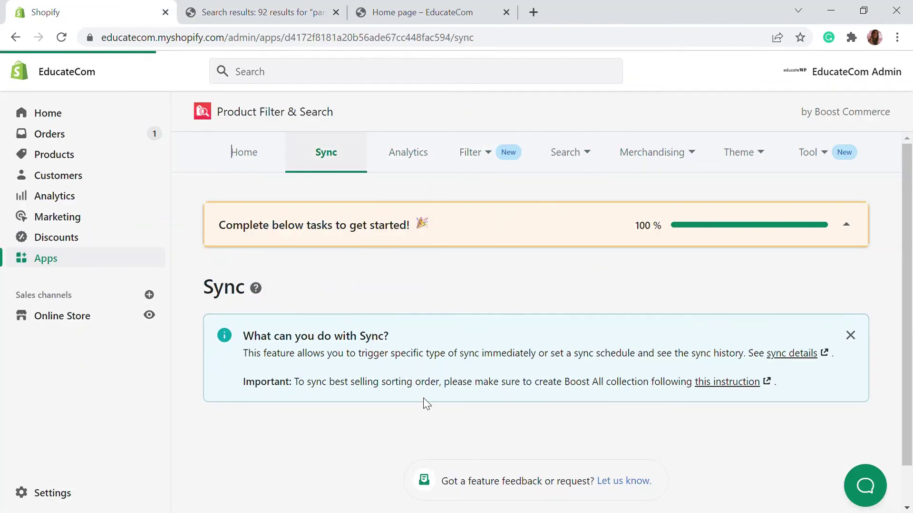
{"action": "left_click", "coordinate": [421, 163]}
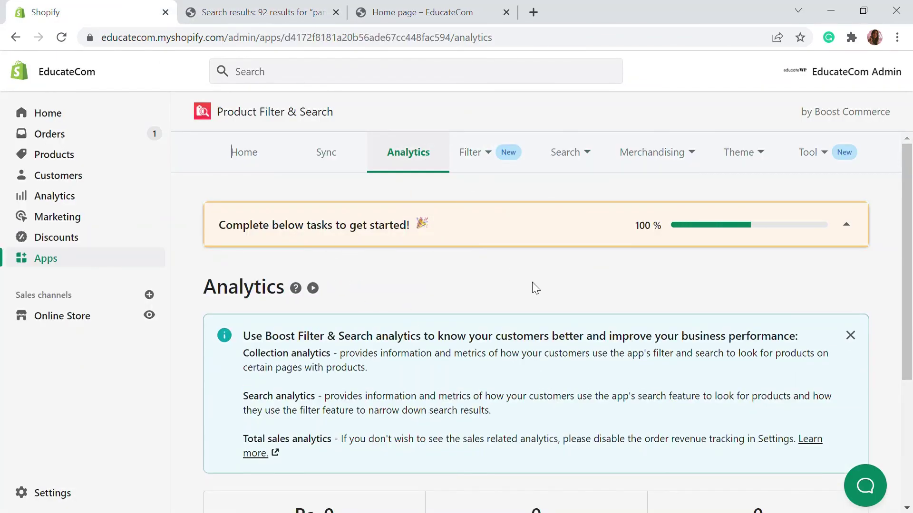
{"action": "scroll", "coordinate": [534, 293], "scroll_direction": "down", "scroll_amount": 1}
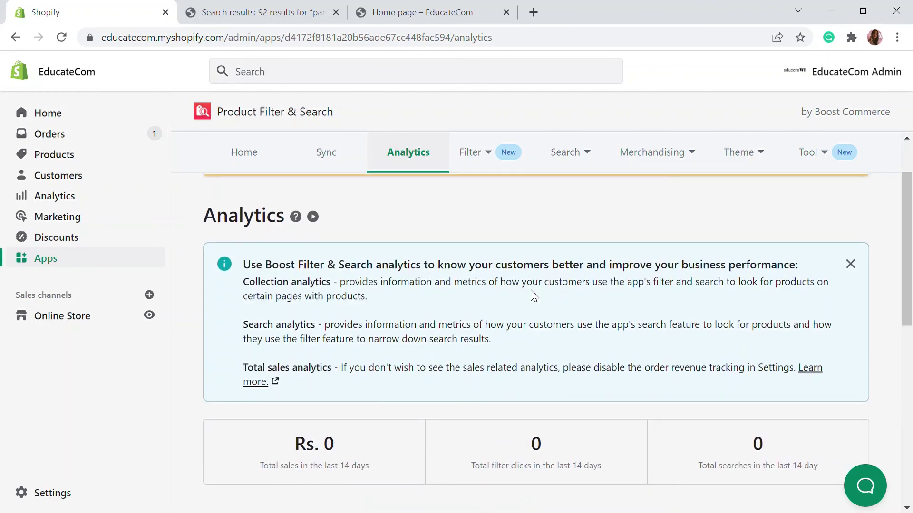
{"action": "scroll", "coordinate": [534, 293], "scroll_direction": "down", "scroll_amount": 6}
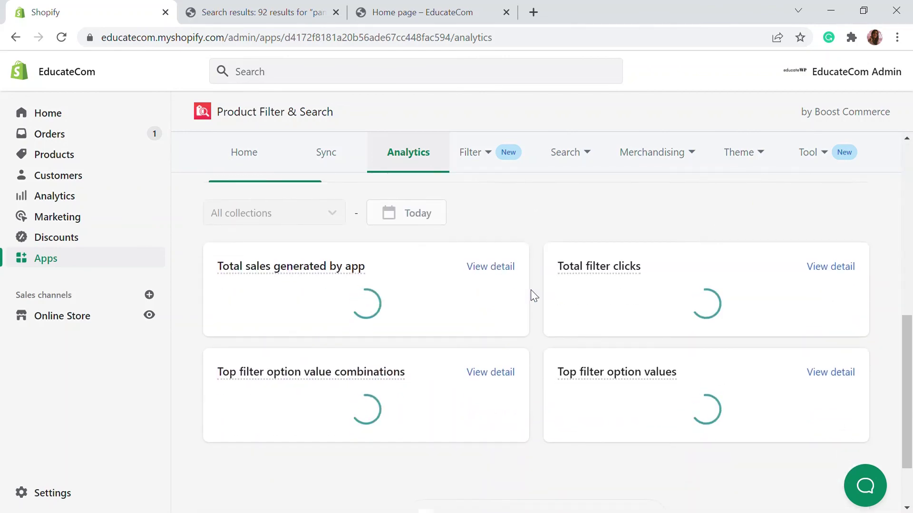
{"action": "scroll", "coordinate": [534, 295], "scroll_direction": "up", "scroll_amount": 5}
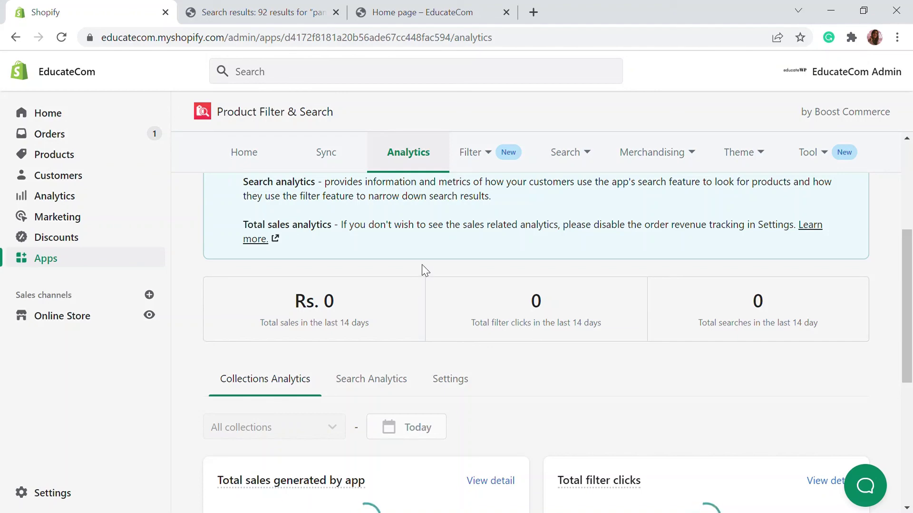
{"action": "scroll", "coordinate": [549, 382], "scroll_direction": "up", "scroll_amount": 3}
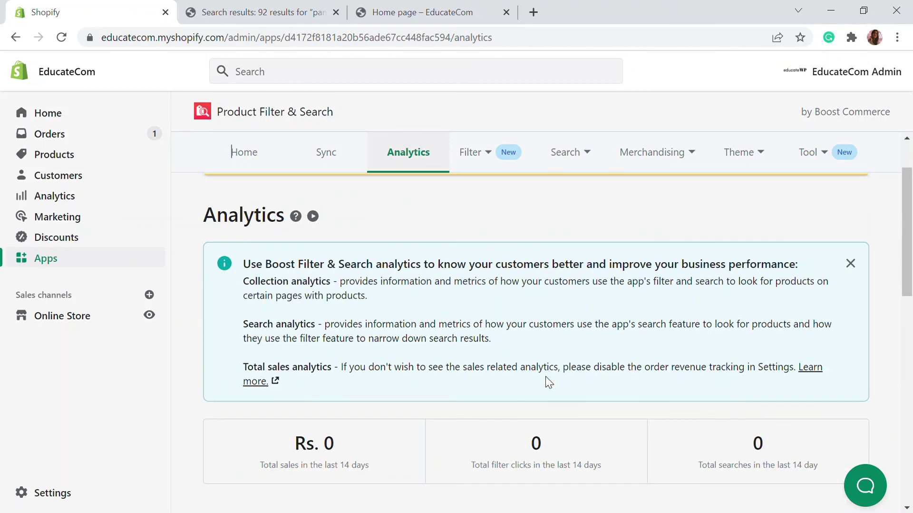